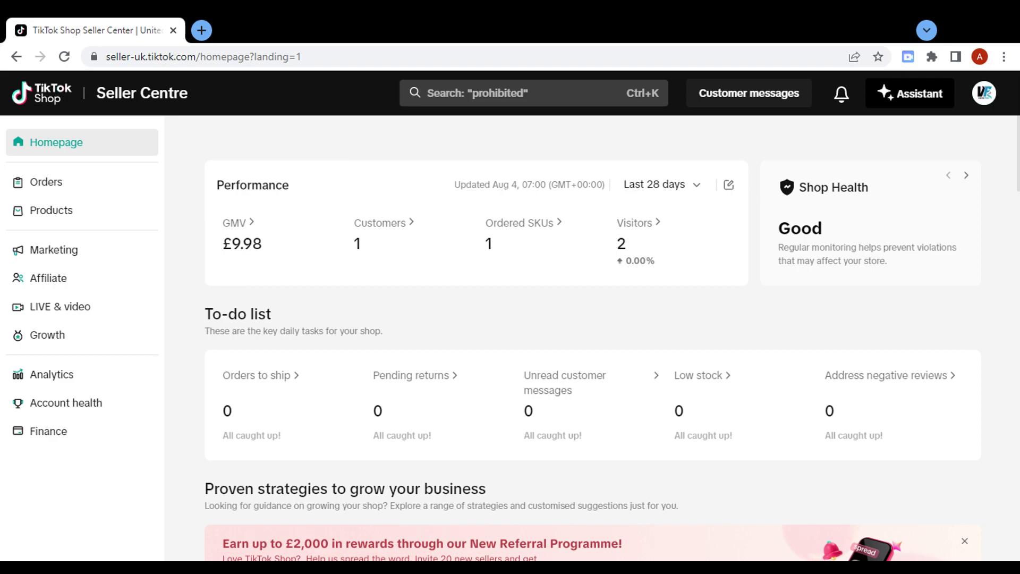
# Step: Open the marketing promotions area for creating a promotion and dismiss the promotion stacking notice
pyautogui.click(53, 256)
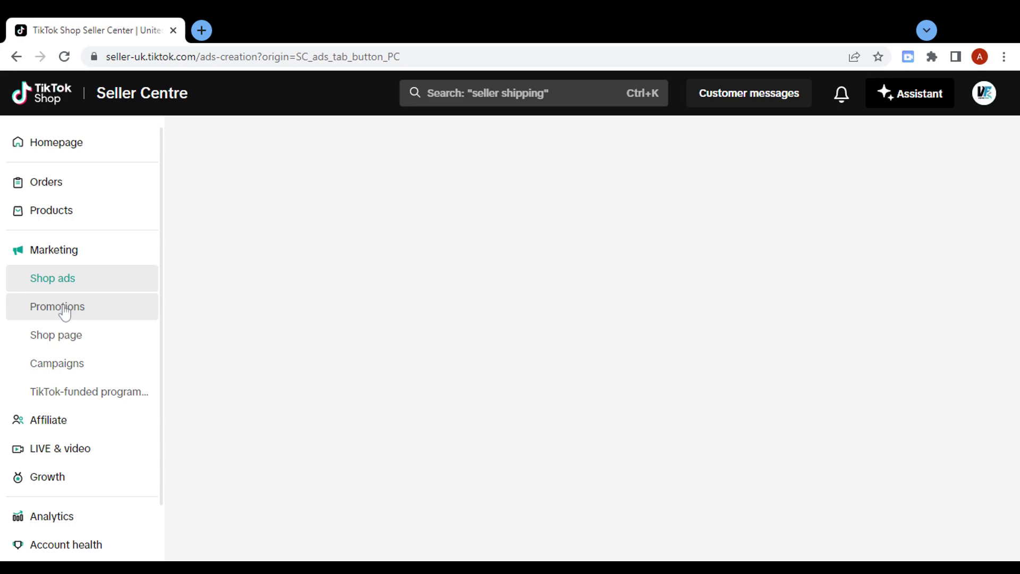
pyautogui.click(64, 313)
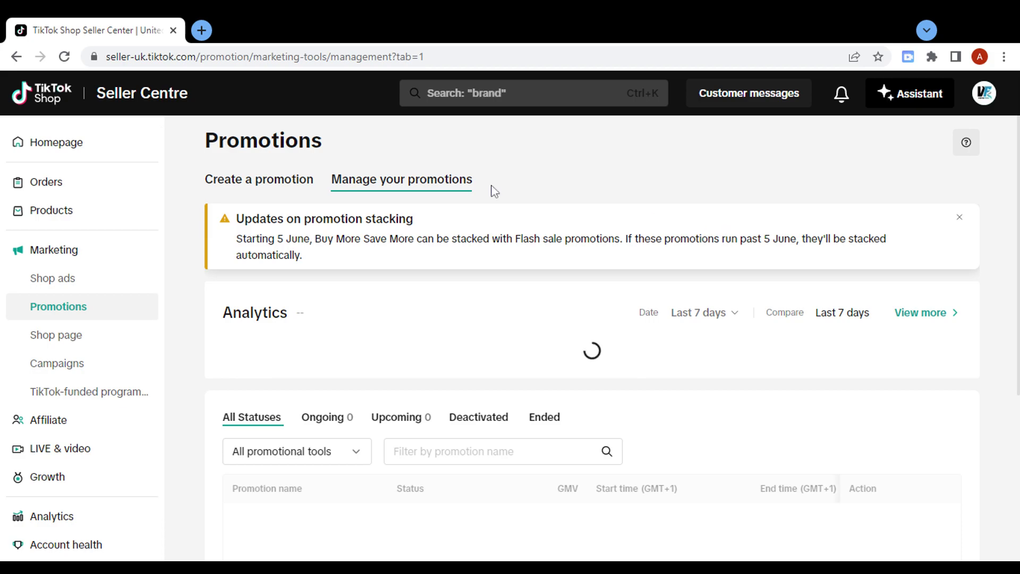
pyautogui.click(289, 186)
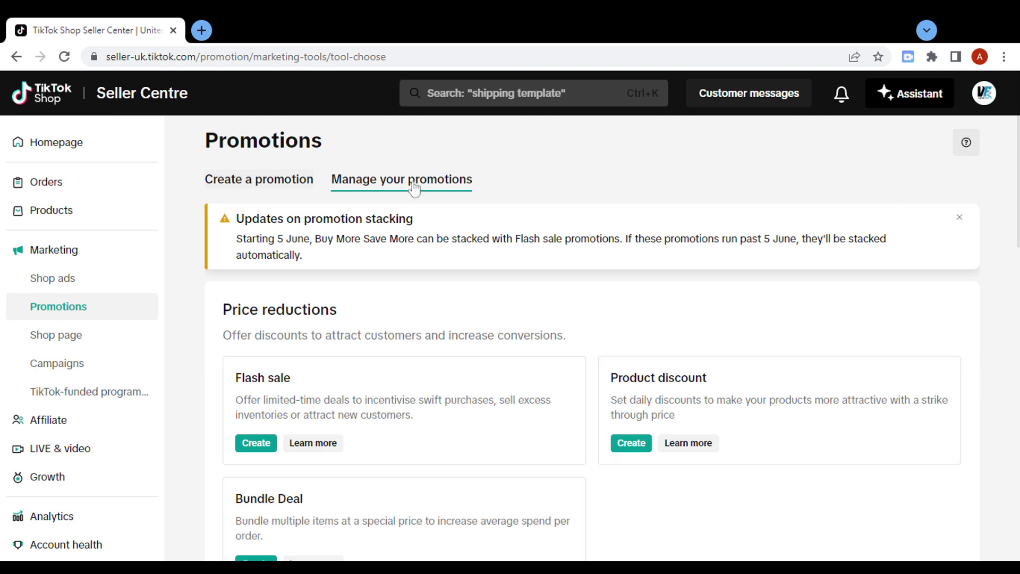
pyautogui.click(959, 217)
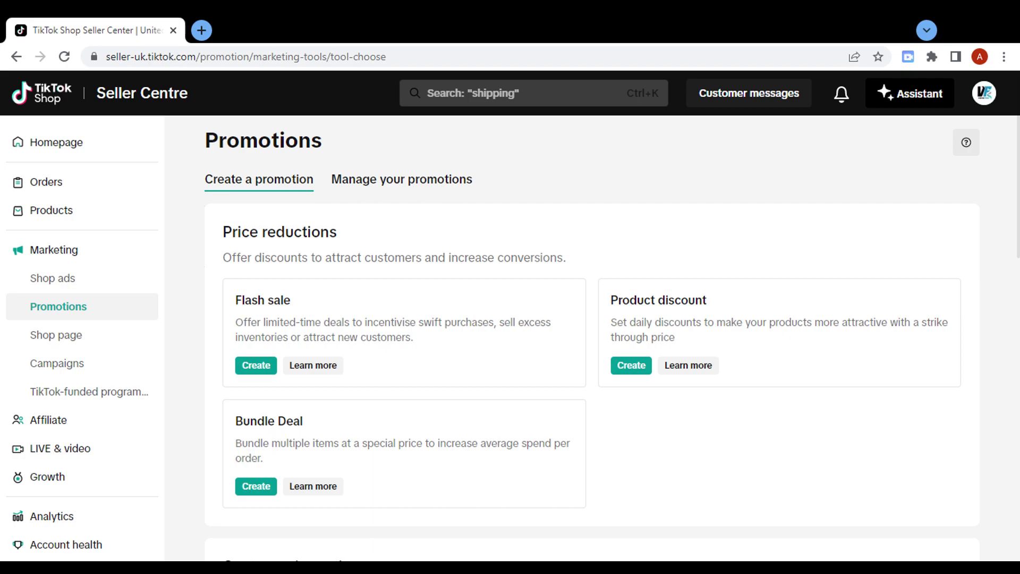
# Step: Start creating a Flash sale from the price reduction promotions
pyautogui.scroll(-1, 672, 459)
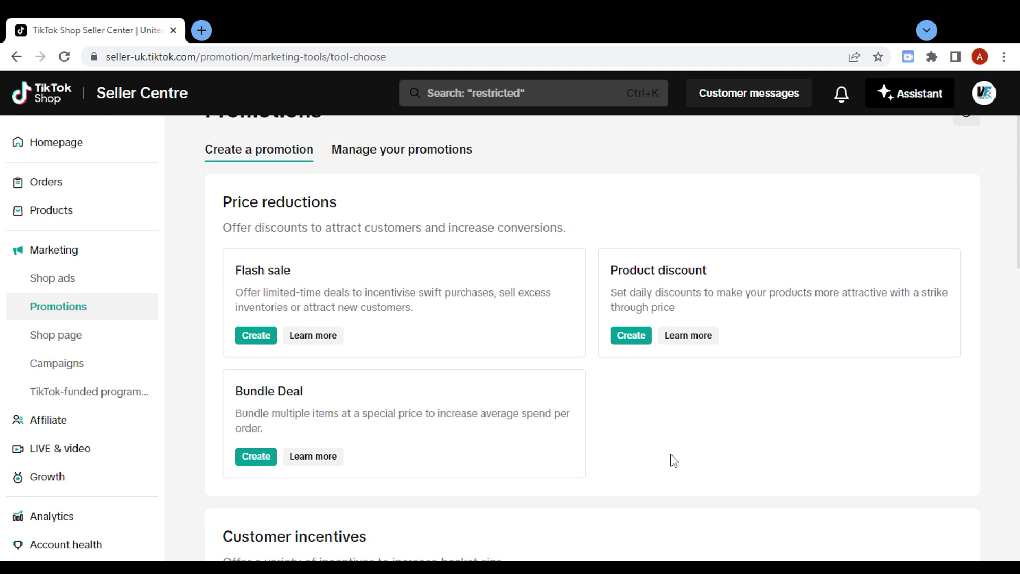
pyautogui.scroll(-5, 672, 460)
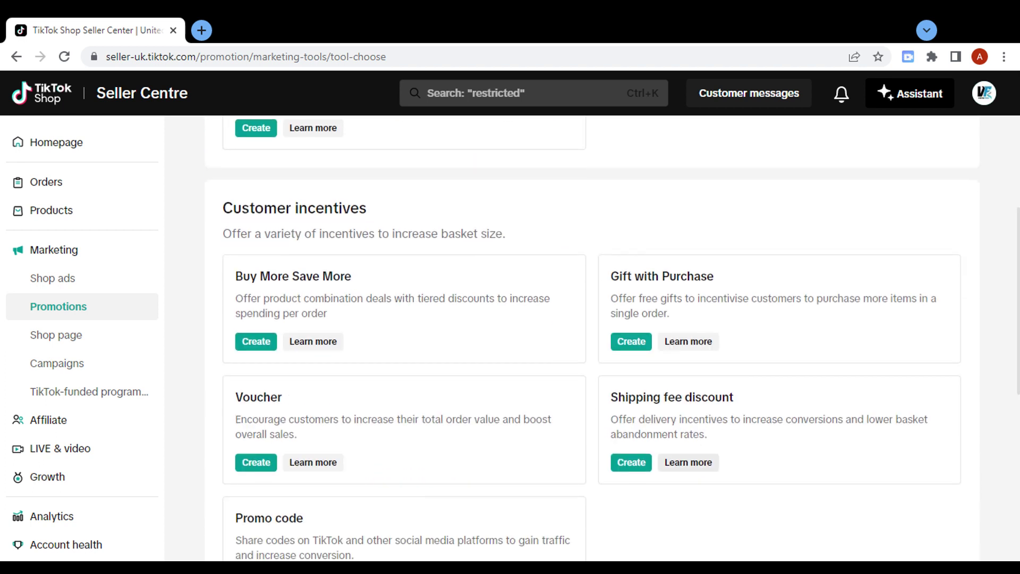
pyautogui.scroll(-2, 592, 338)
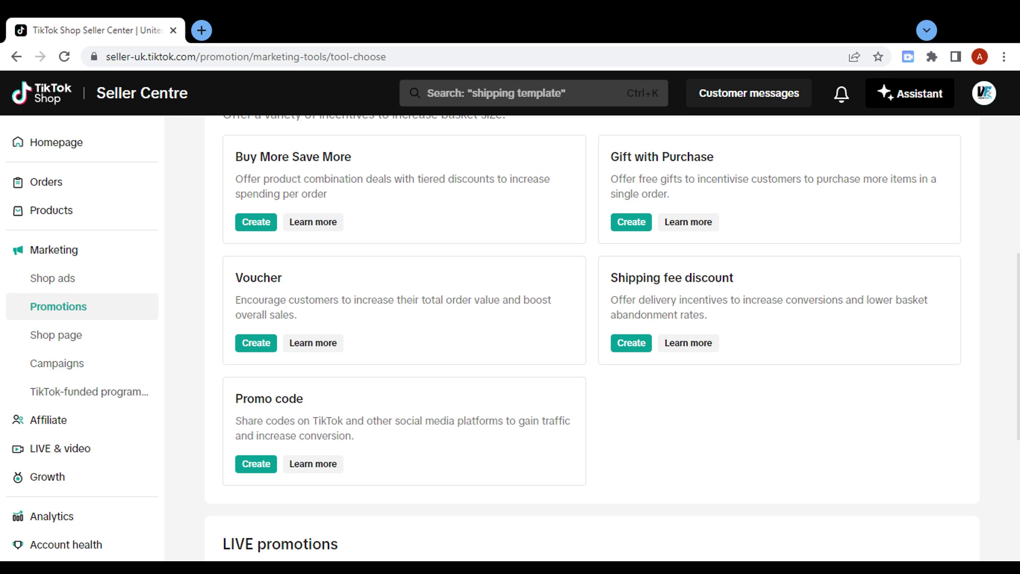
pyautogui.click(950, 20)
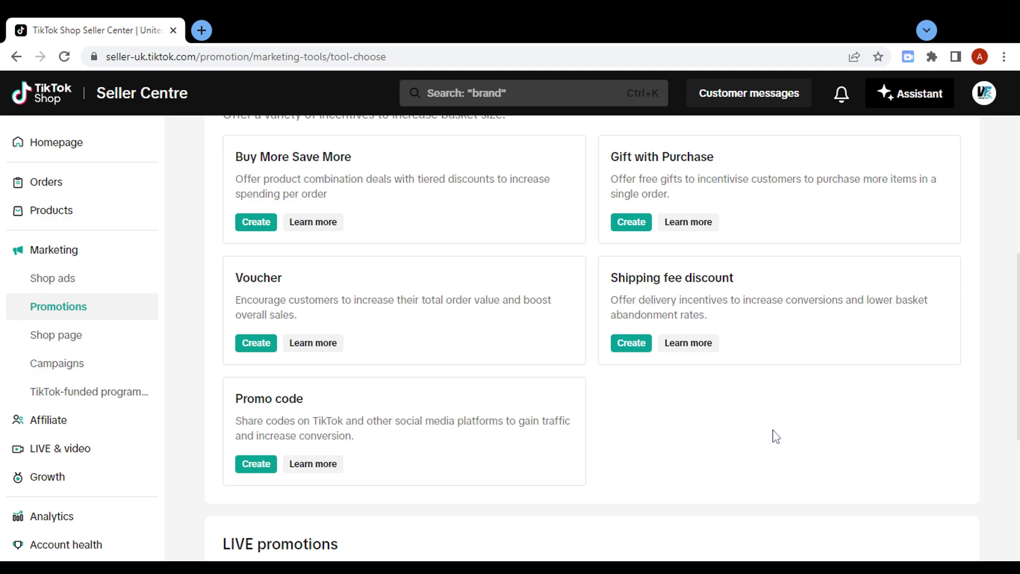
pyautogui.scroll(1, 776, 436)
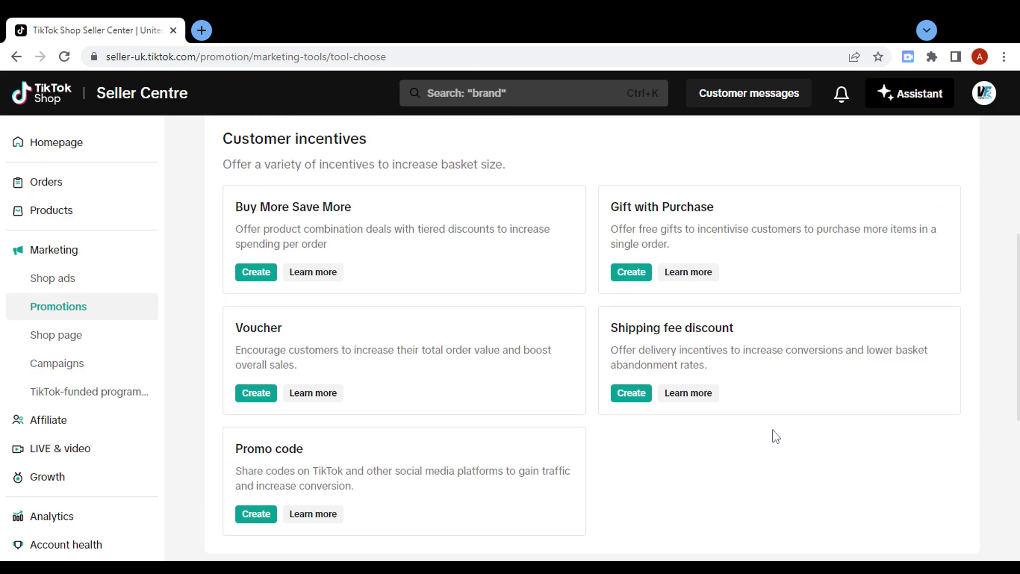
pyautogui.scroll(8, 776, 435)
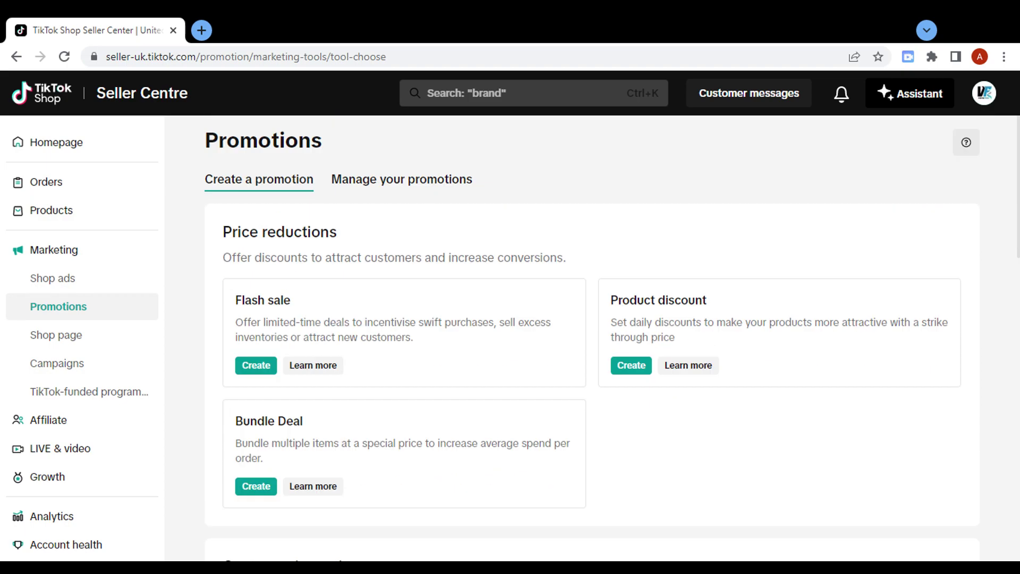
pyautogui.click(257, 368)
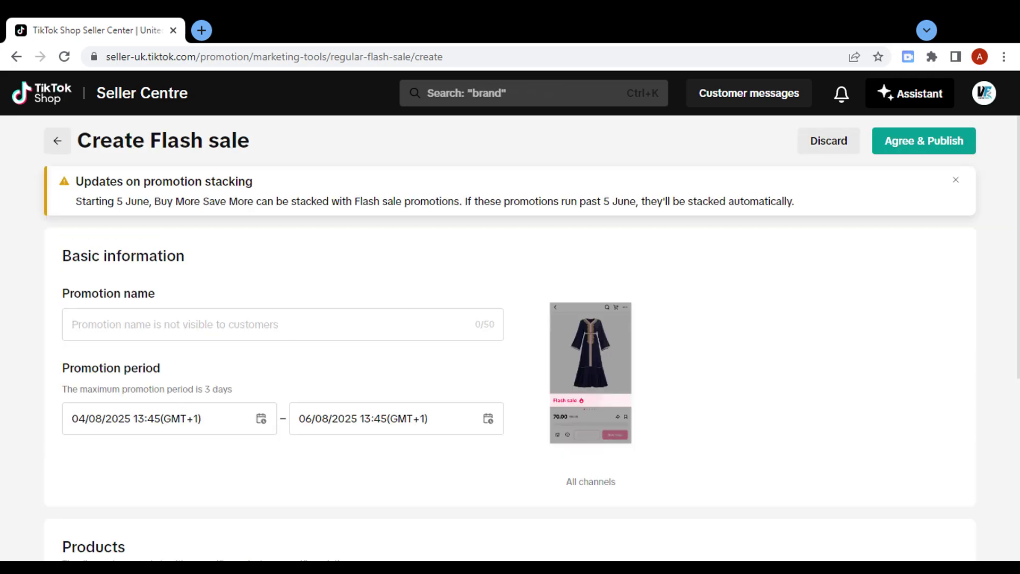
# Step: Name the flash sale promotion "Flash Deal 40%"
pyautogui.click(234, 330)
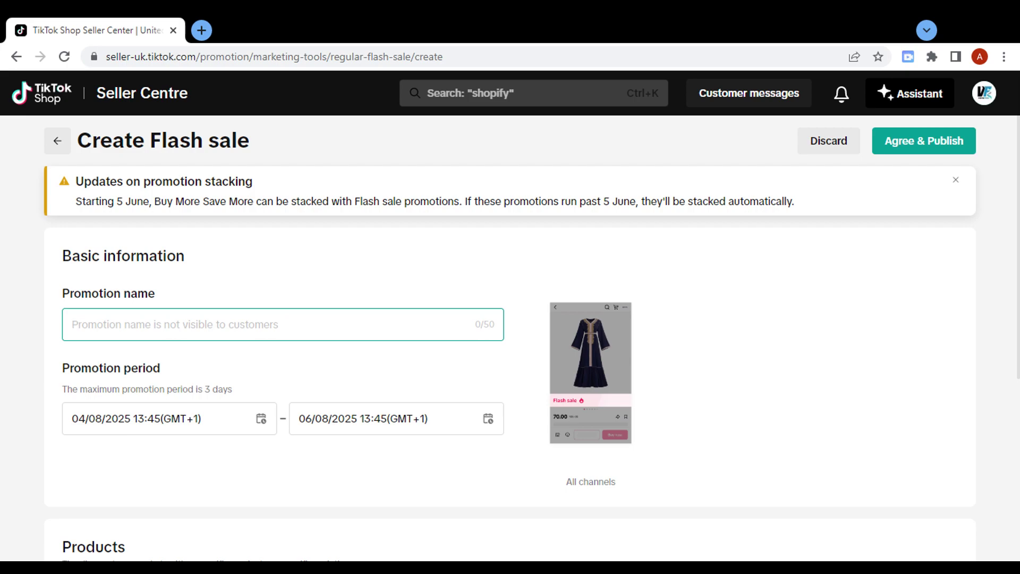
pyautogui.write('Fllash')
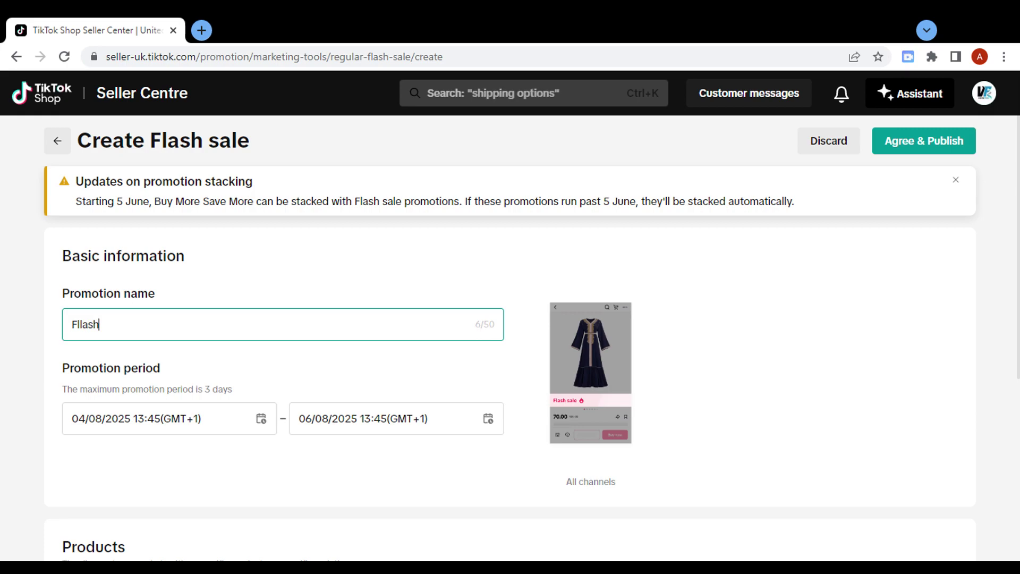
pyautogui.press('BackSpace')
pyautogui.press('BackSpace')
pyautogui.press('BackSpace')
pyautogui.press('BackSpace')
pyautogui.press('BackSpace')
pyautogui.press('BackSpace')
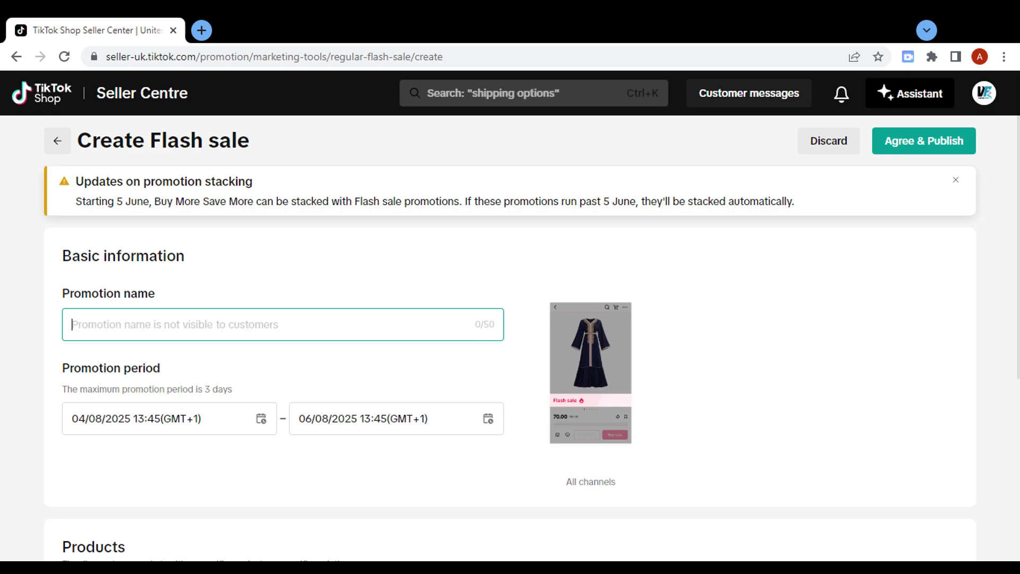
pyautogui.write('Flash')
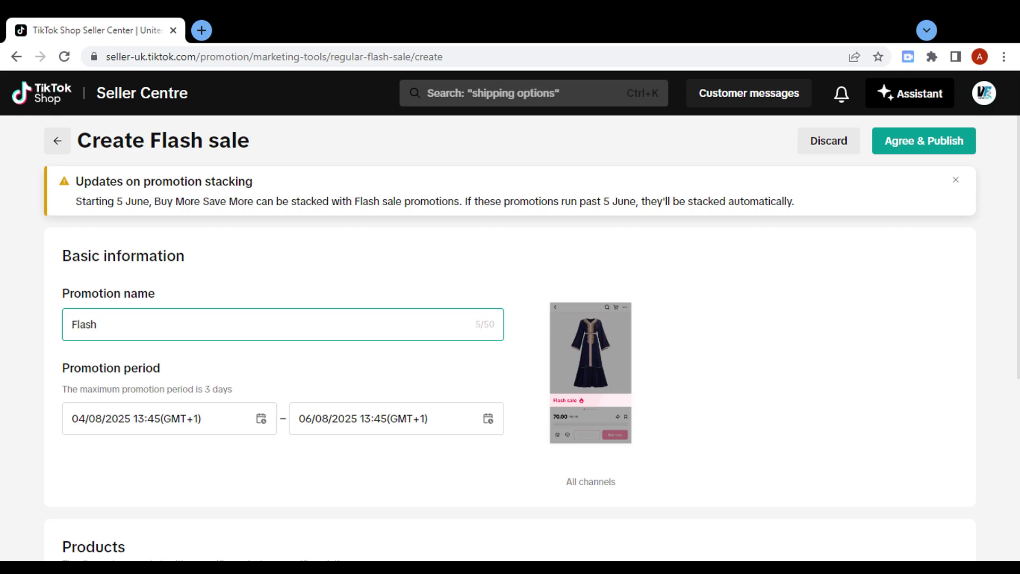
pyautogui.write(' Deal ')
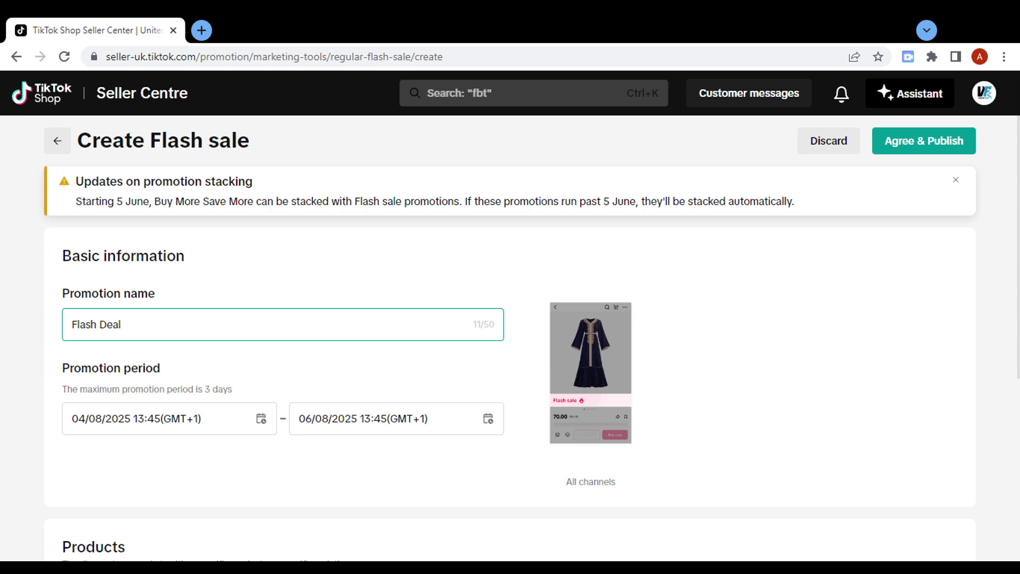
pyautogui.write('40%')
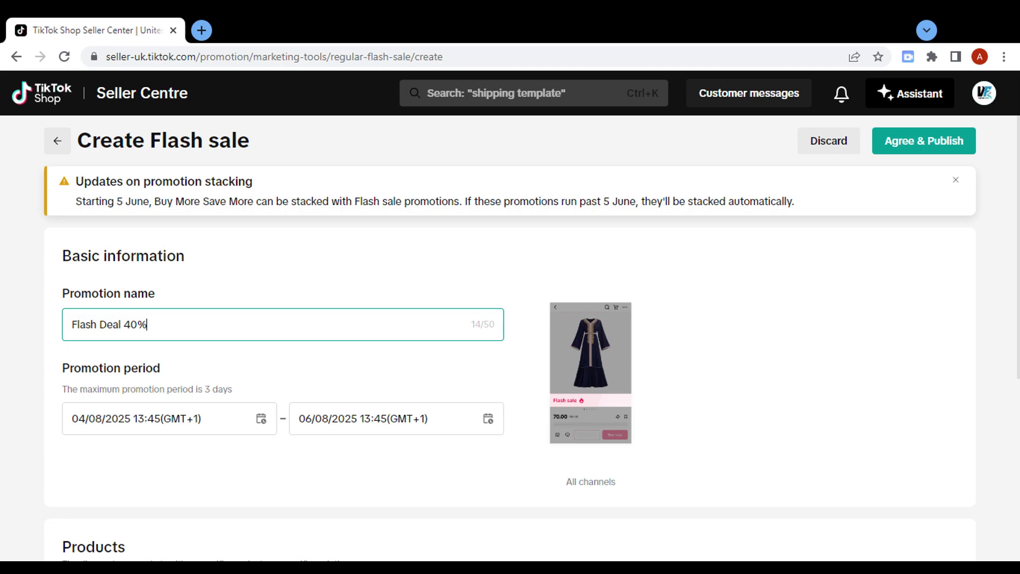
pyautogui.click(381, 373)
# Step: Add the Cup Slicer, Fruit And Vegetable Speed Slicer product to the flash sale
pyautogui.scroll(-3, 381, 373)
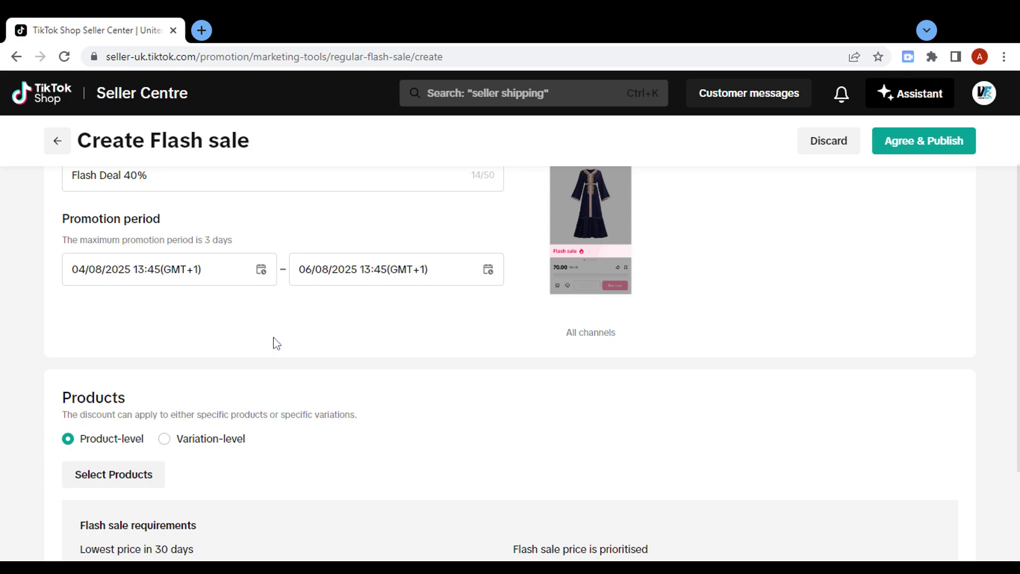
pyautogui.scroll(-2, 276, 343)
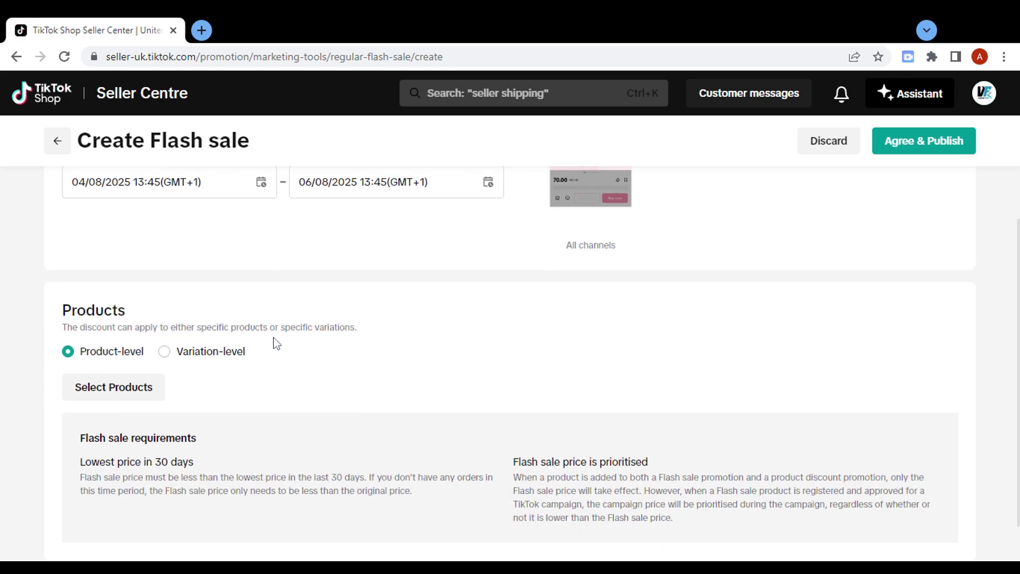
pyautogui.scroll(-1, 276, 343)
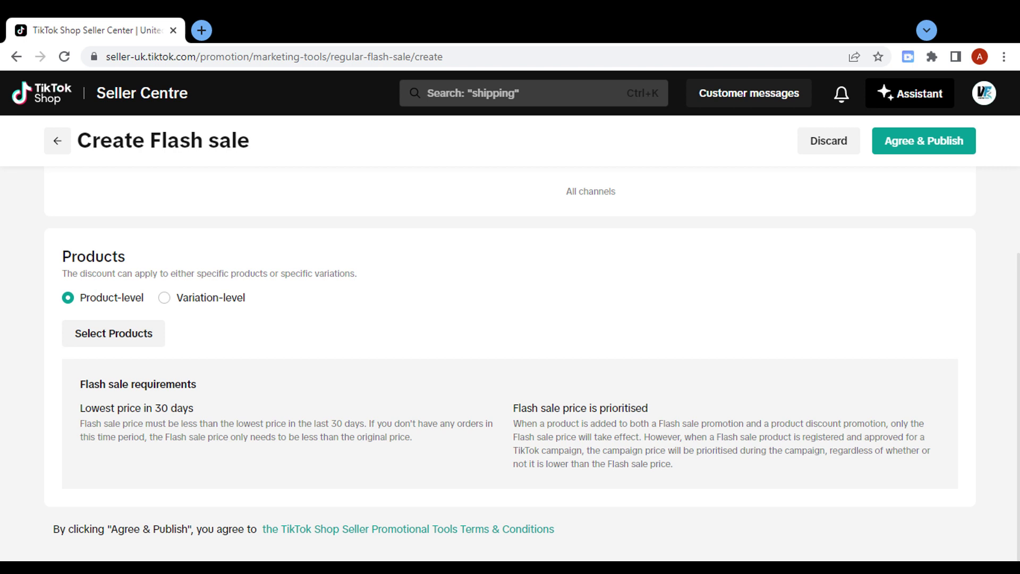
pyautogui.click(130, 340)
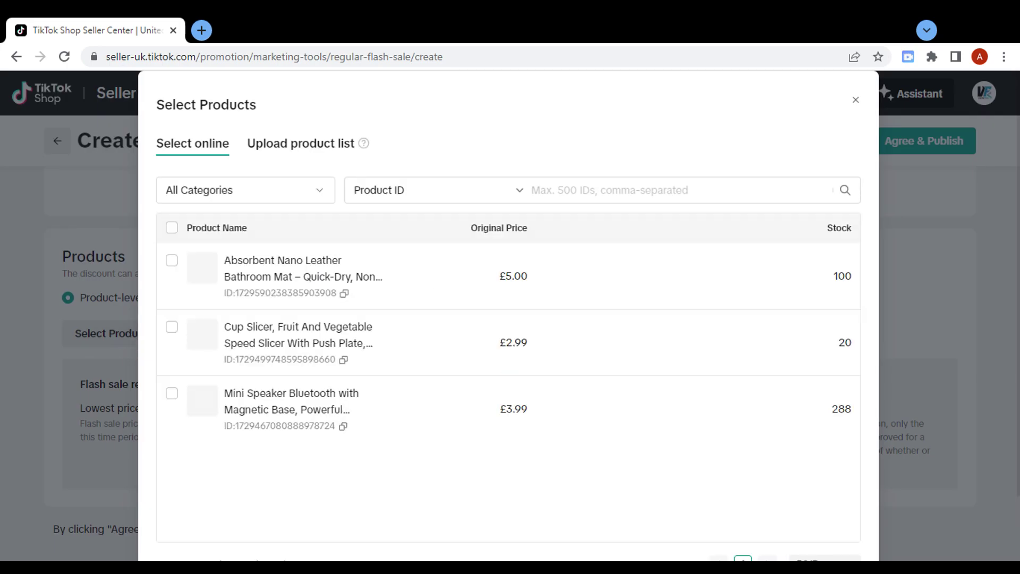
pyautogui.click(171, 326)
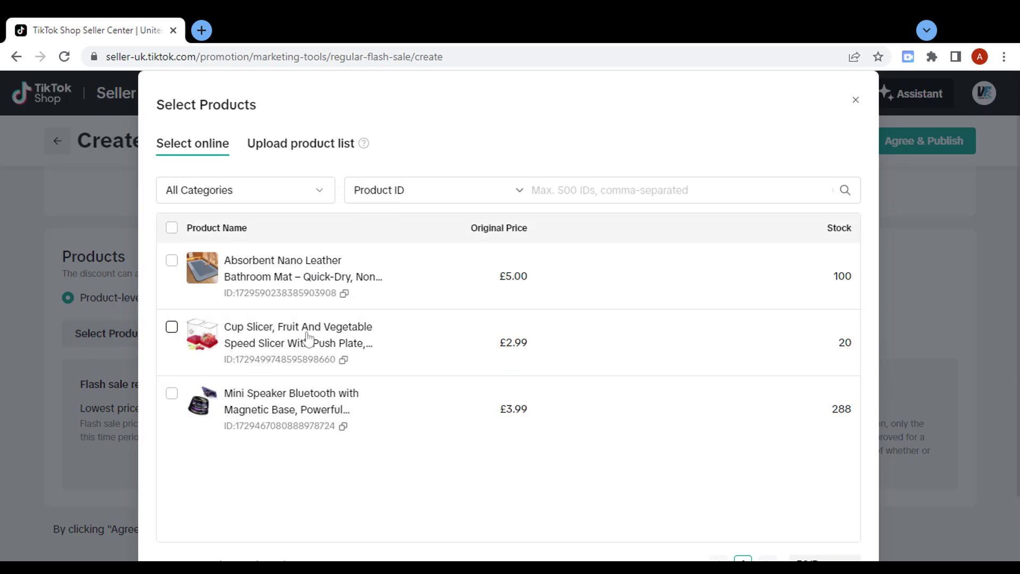
pyautogui.scroll(-3, 974, 470)
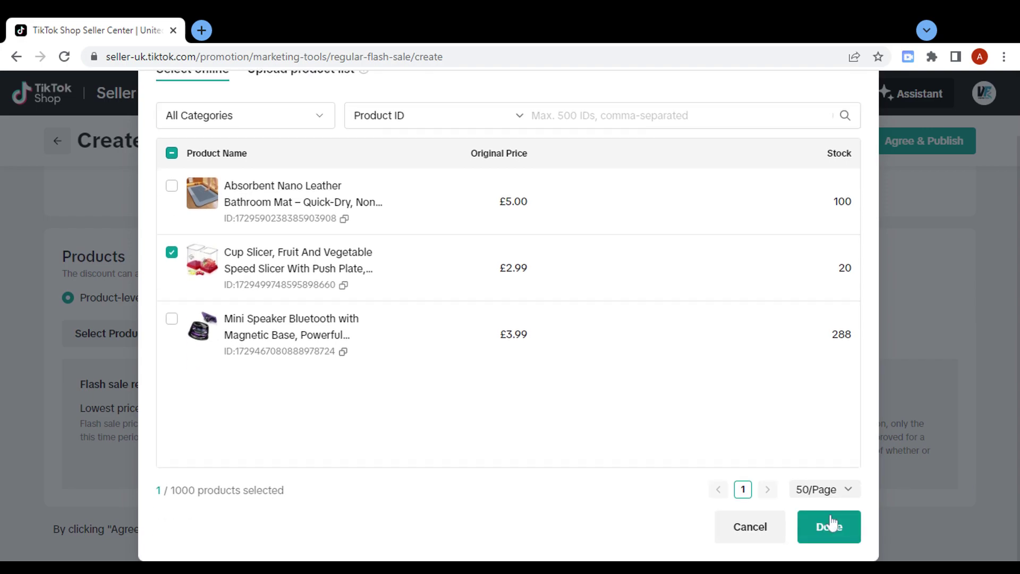
pyautogui.click(832, 524)
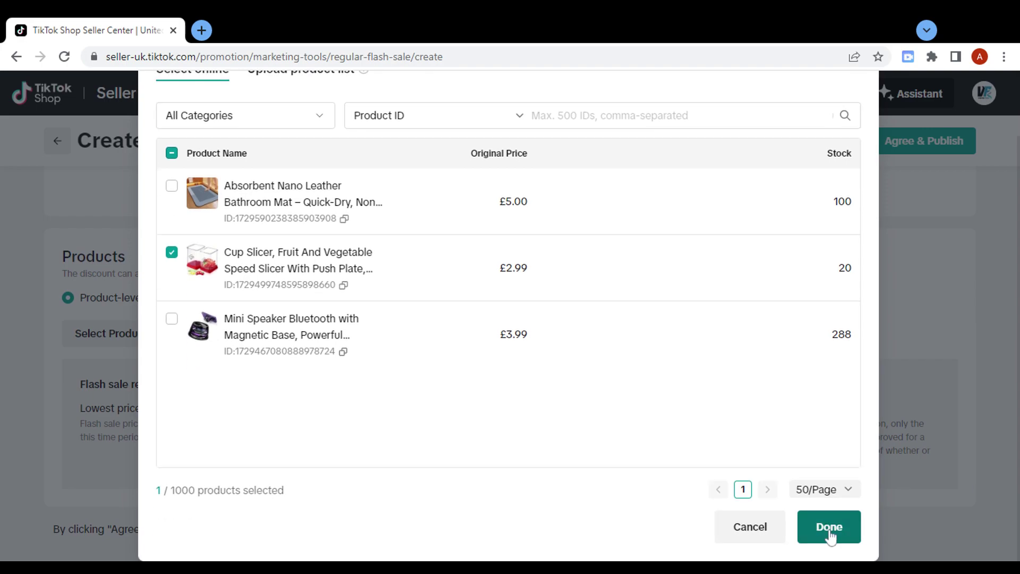
pyautogui.click(830, 536)
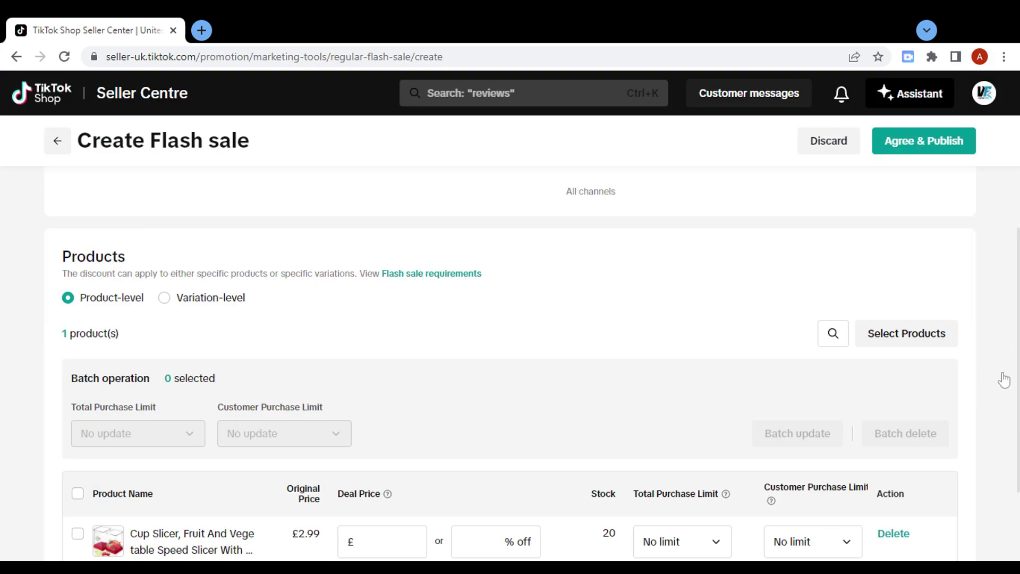
# Step: Try a deal price of £40.00 for the Cup Slicer
pyautogui.scroll(-3, 1003, 380)
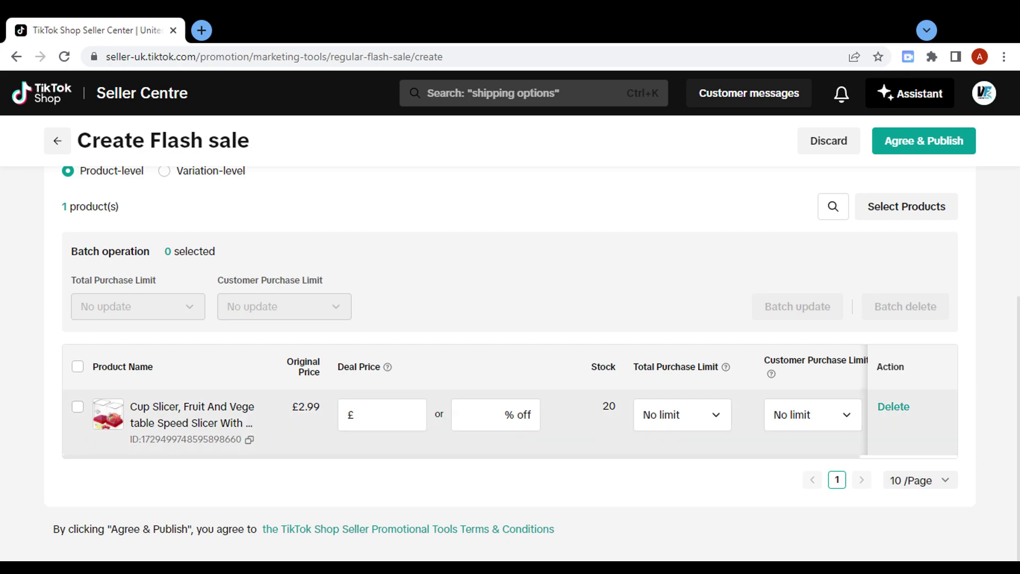
pyautogui.click(365, 419)
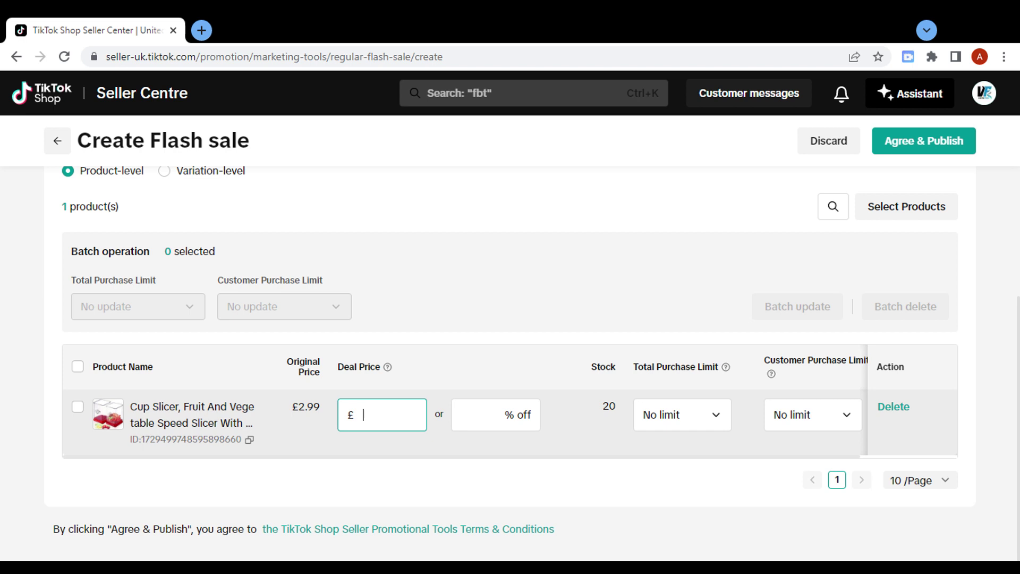
pyautogui.write('40')
pyautogui.click(487, 453)
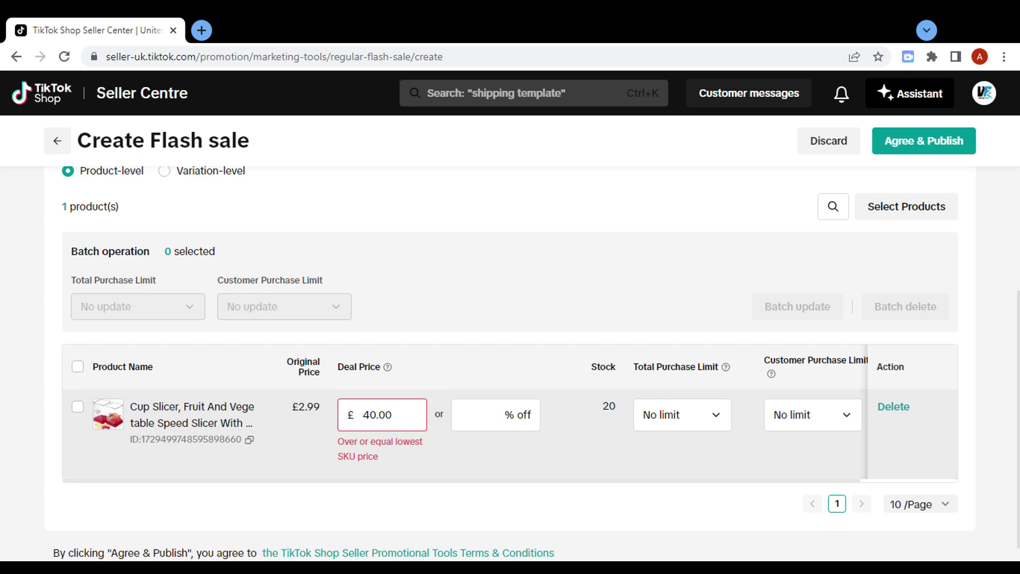
pyautogui.tripleClick(363, 453)
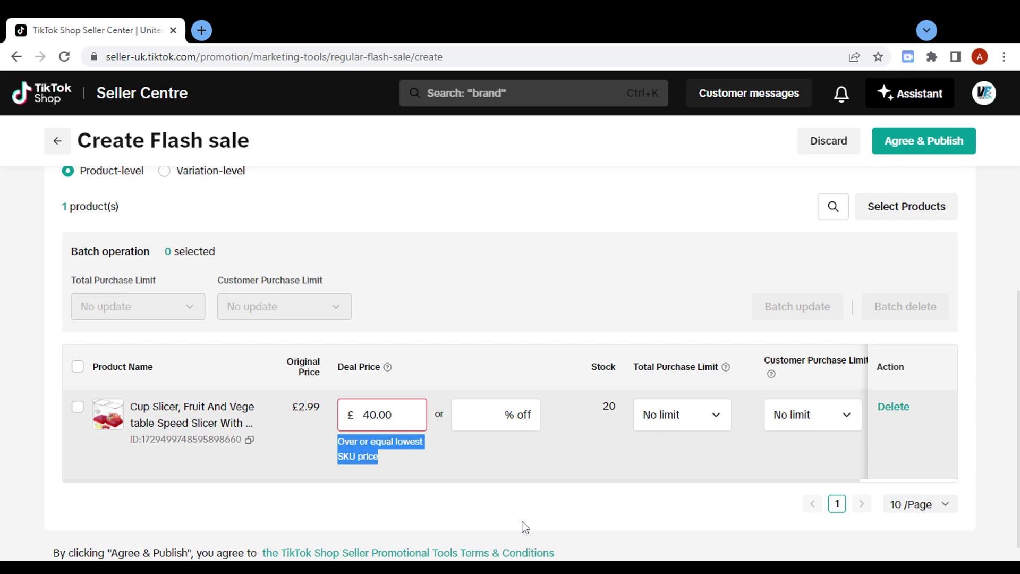
pyautogui.click(533, 464)
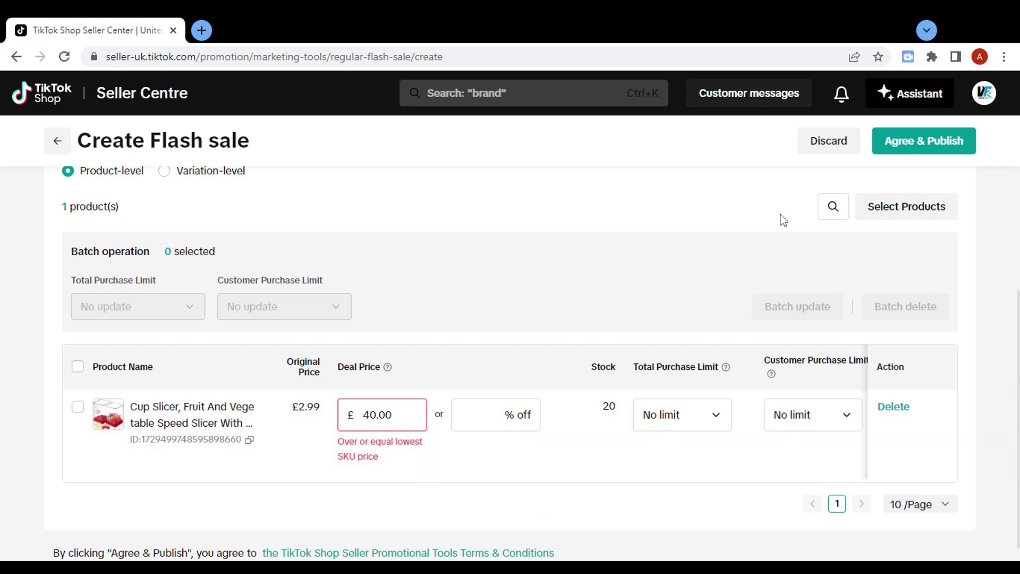
pyautogui.click(960, 21)
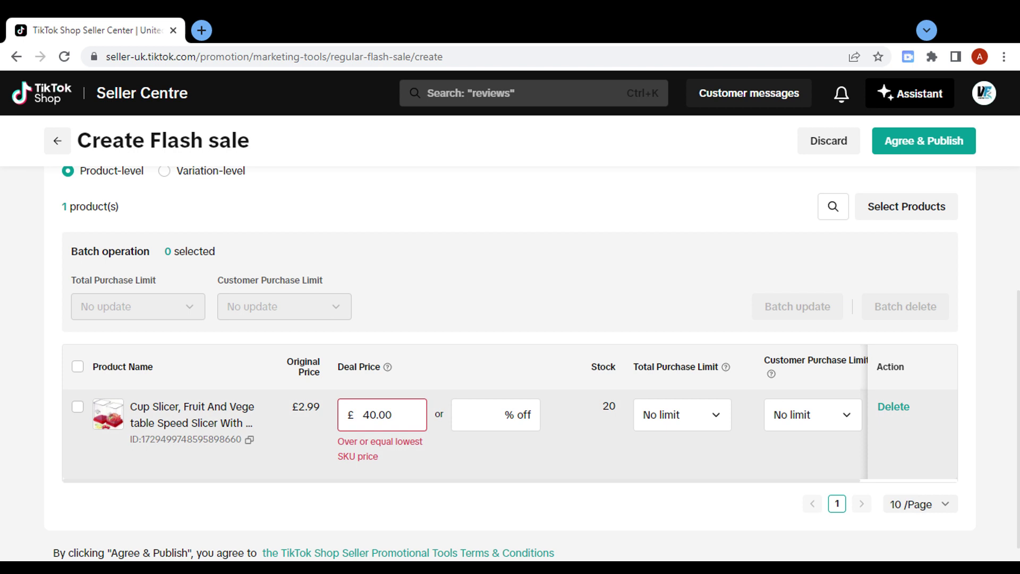
# Step: Try a deal price of £50.00 for the Cup Slicer and delete the product from the flash sale
pyautogui.doubleClick(370, 414)
pyautogui.write('50.00')
pyautogui.hotkey('ctrl', 'a')
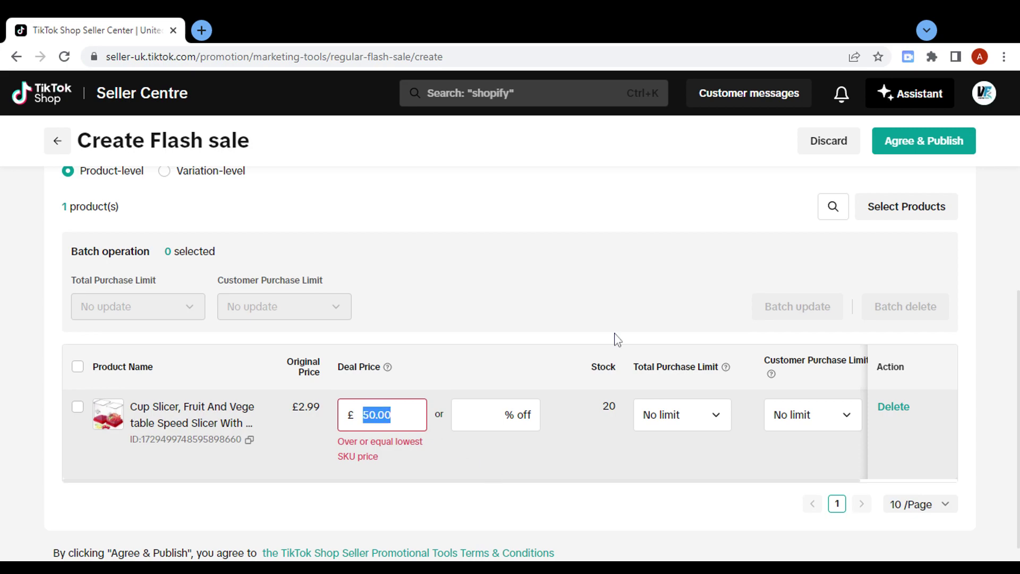
pyautogui.click(903, 415)
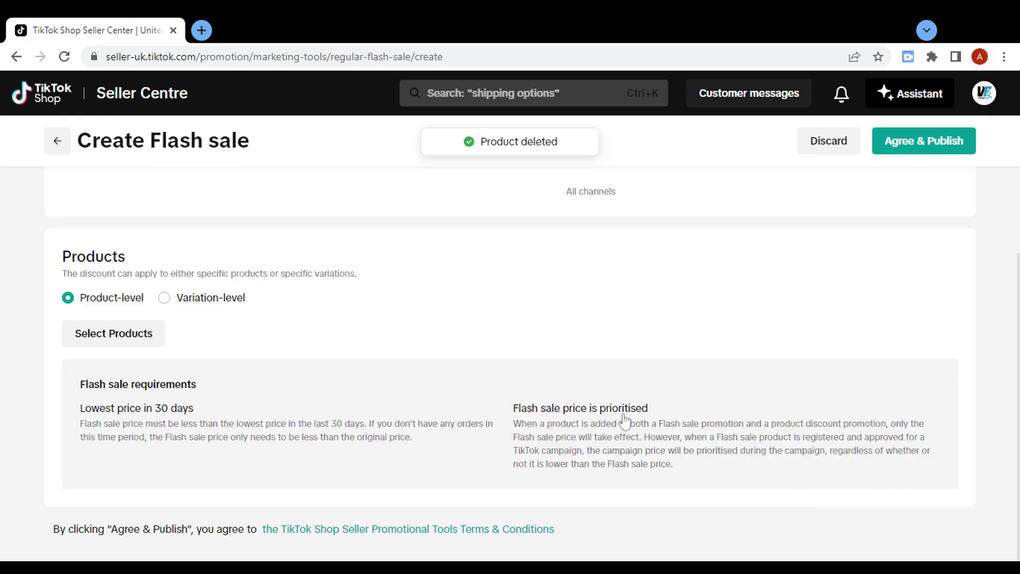
# Step: Add the Absorbent Nano Leather Bathroom Mat product to the flash sale
pyautogui.click(116, 344)
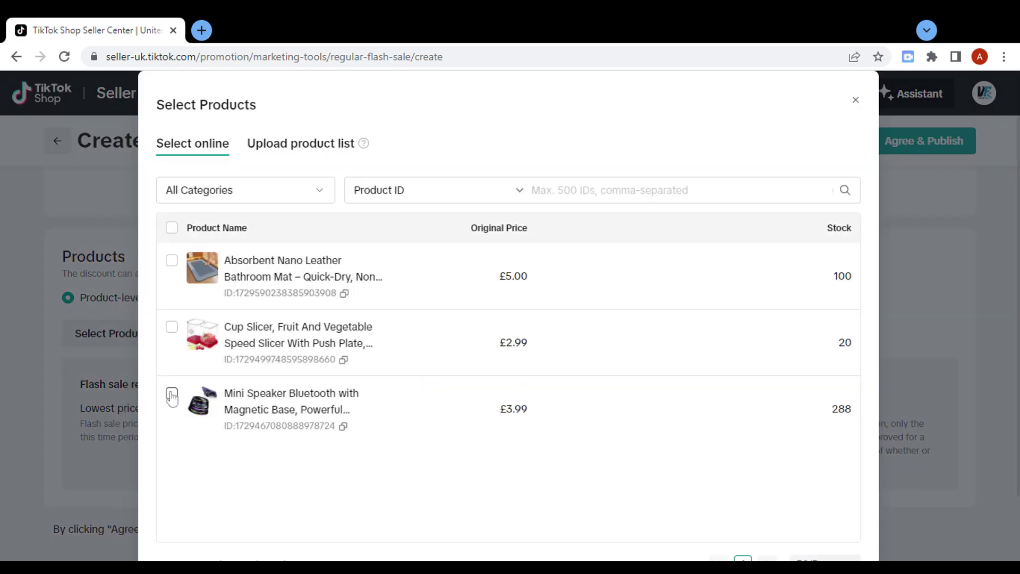
pyautogui.click(172, 395)
pyautogui.click(172, 394)
pyautogui.click(171, 261)
pyautogui.scroll(-3, 890, 472)
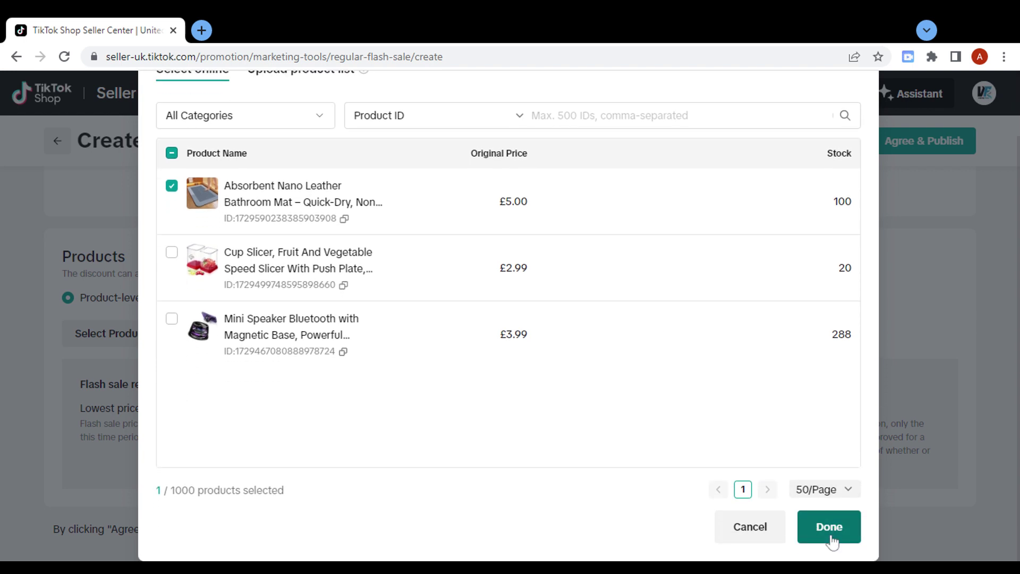
pyautogui.click(831, 538)
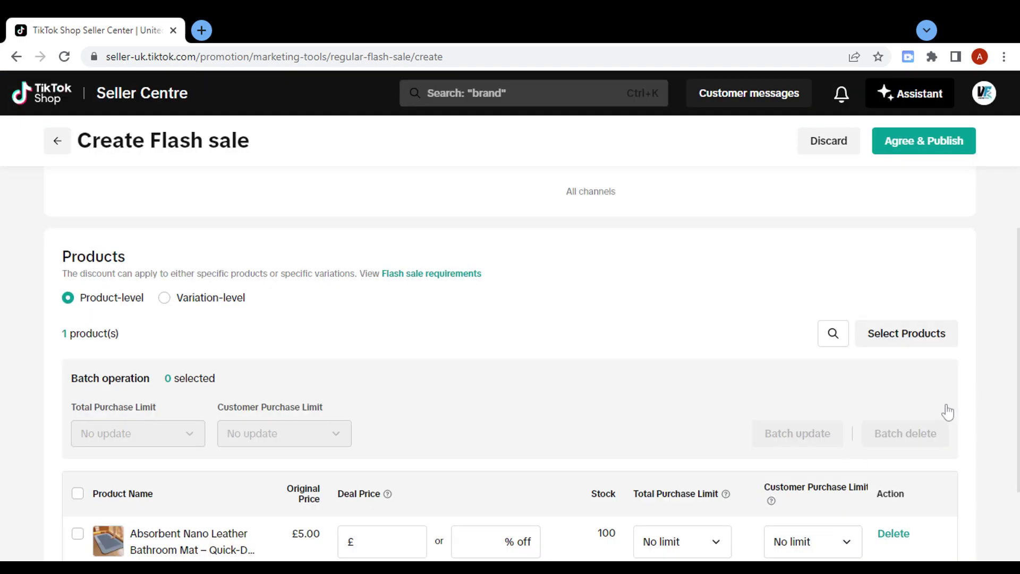
pyautogui.scroll(-3, 966, 423)
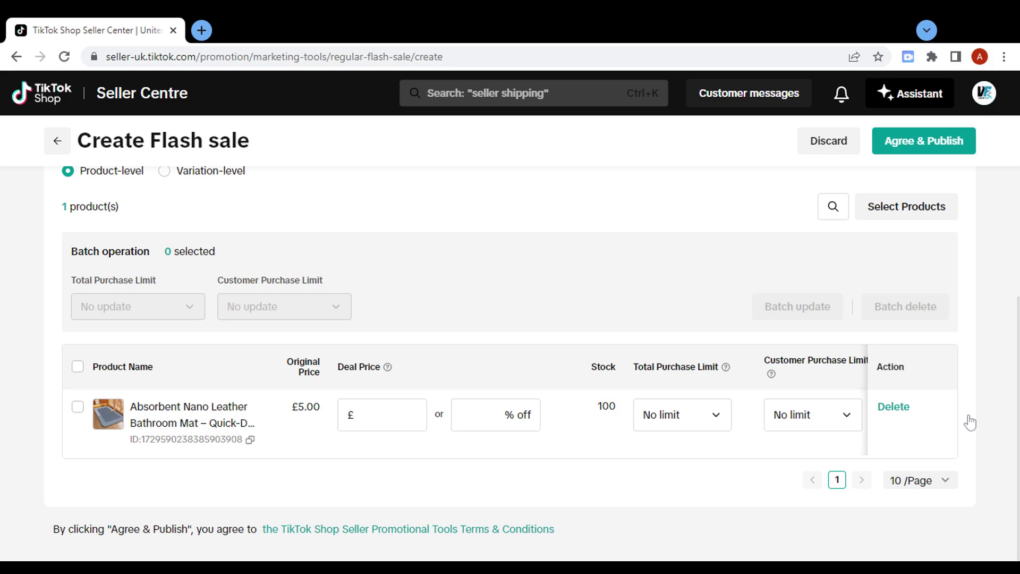
# Step: Try deal prices of £15.00 and £50.00 for the bathroom mat
pyautogui.click(351, 415)
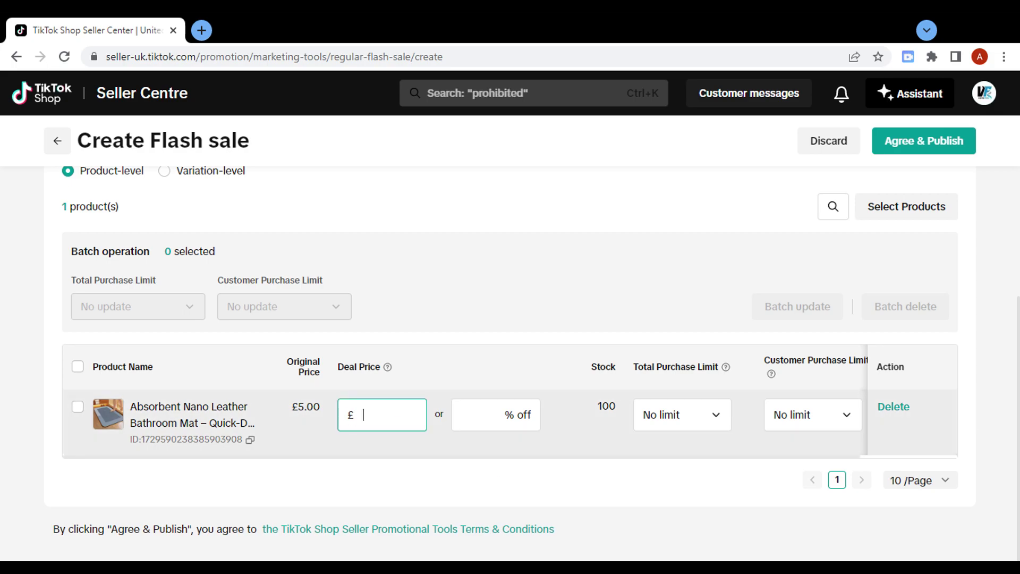
pyautogui.write('15')
pyautogui.click(592, 439)
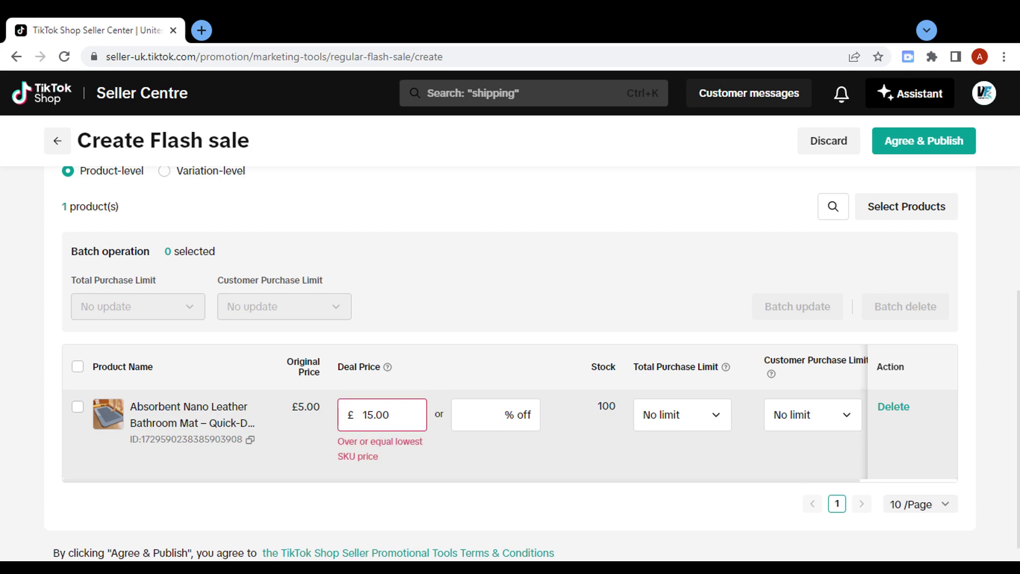
pyautogui.doubleClick(376, 415)
pyautogui.write('50')
pyautogui.click(548, 461)
# Step: Try deal prices of £2.00 and £1.00 for the bathroom mat
pyautogui.hotkey('ctrl', 'a')
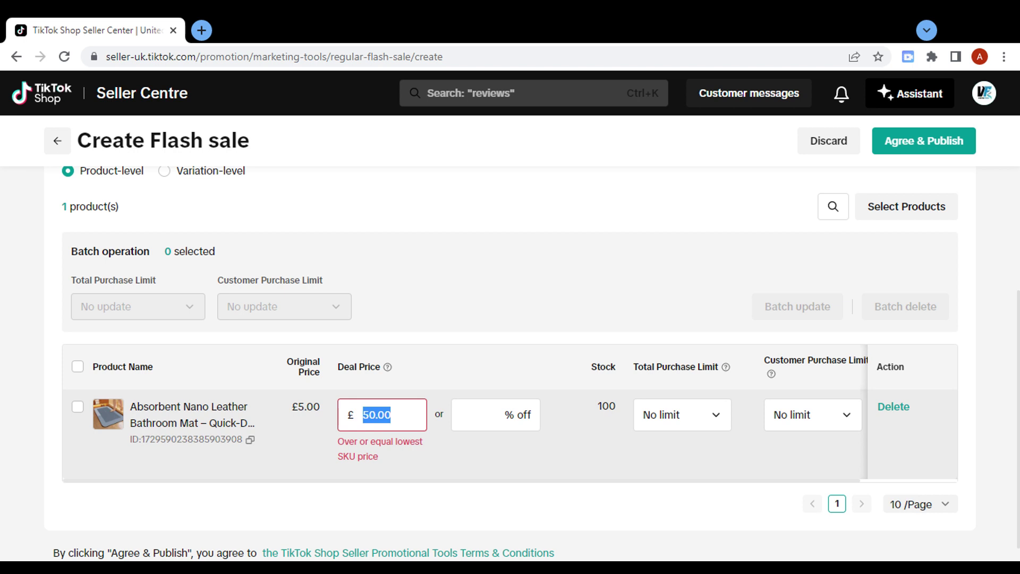
pyautogui.write('2')
pyautogui.click(515, 456)
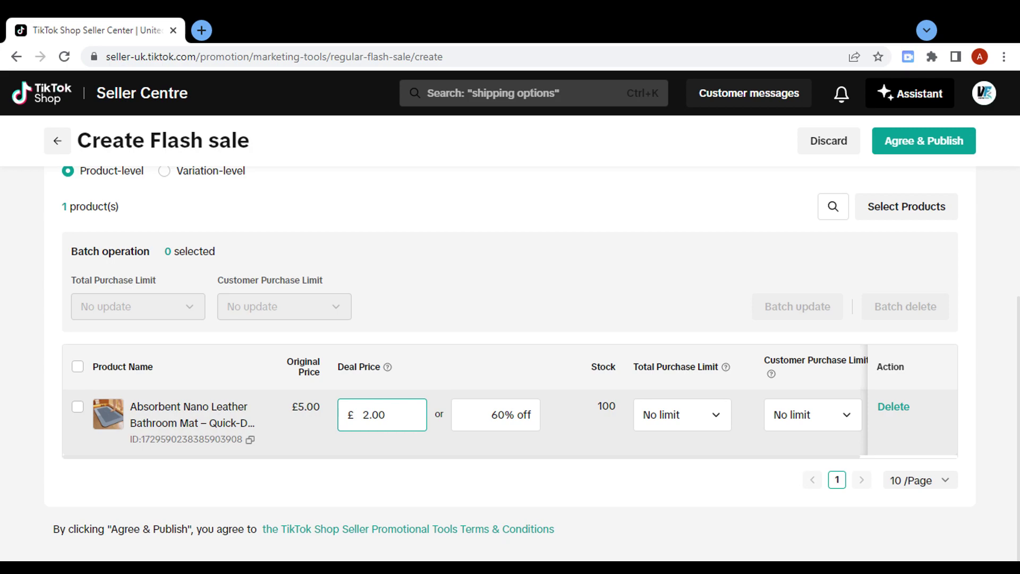
pyautogui.hotkey('ctrl', 'a')
pyautogui.write('1')
pyautogui.click(489, 449)
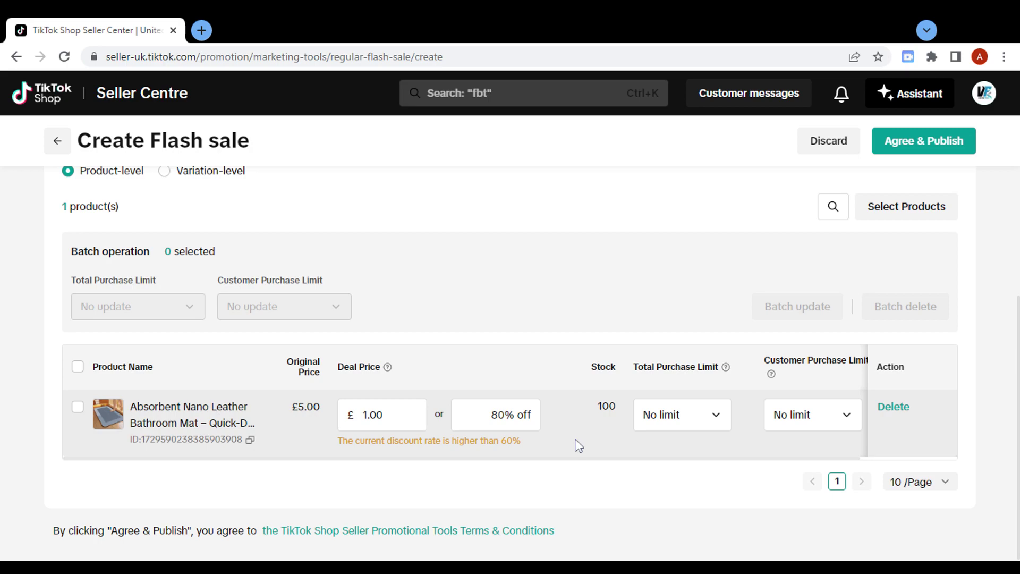
# Step: Try a deal price of £0.50 for the bathroom mat
pyautogui.click(410, 424)
pyautogui.hotkey('ctrl', 'a')
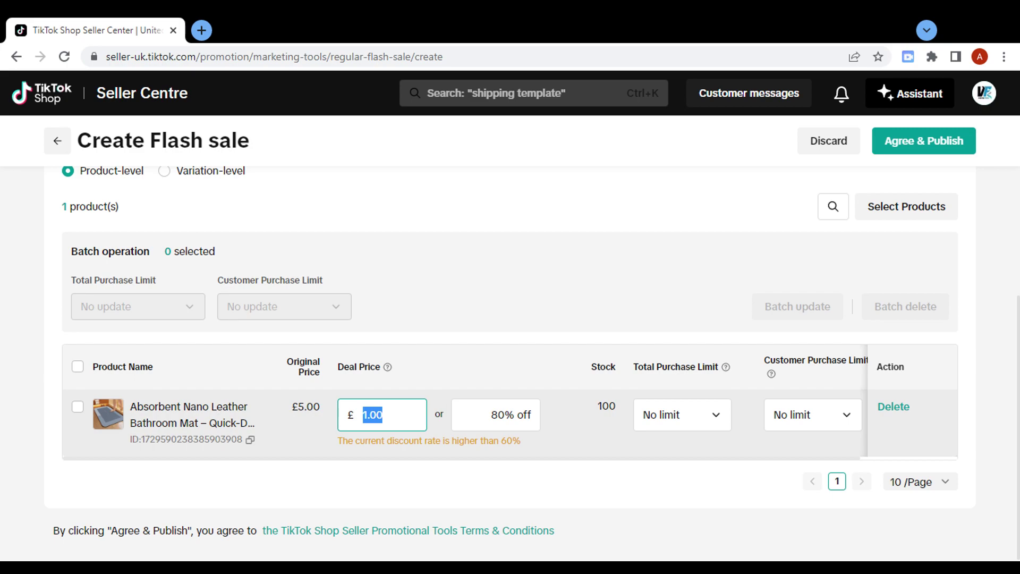
pyautogui.write('0.5')
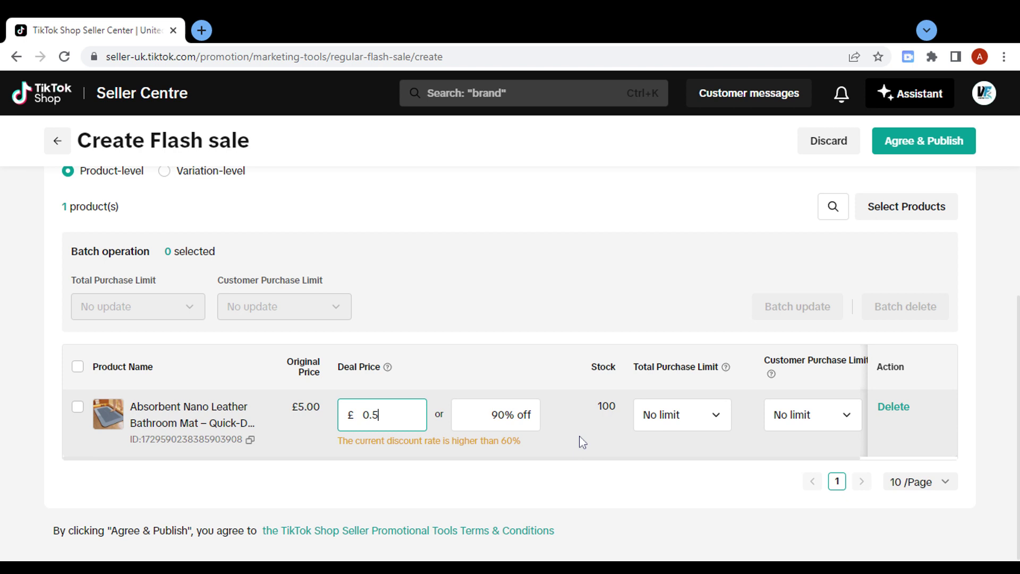
pyautogui.write('0')
# Step: Try deal prices of £3.00 and £4.00 for the bathroom mat and delete the product from the flash sale
pyautogui.doubleClick(374, 415)
pyautogui.write('3')
pyautogui.click(364, 415)
pyautogui.doubleClick(364, 415)
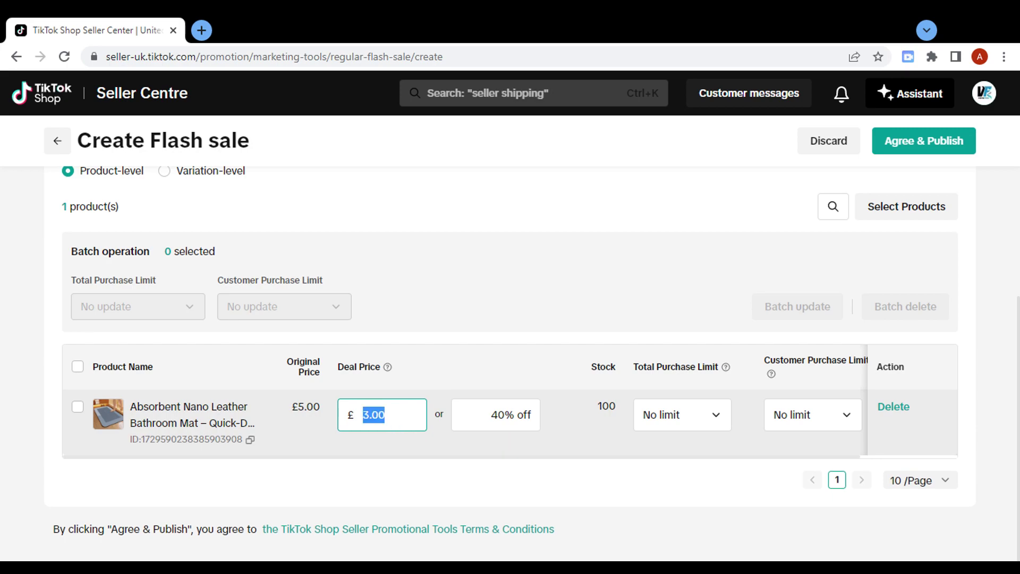
pyautogui.write('4')
pyautogui.click(565, 435)
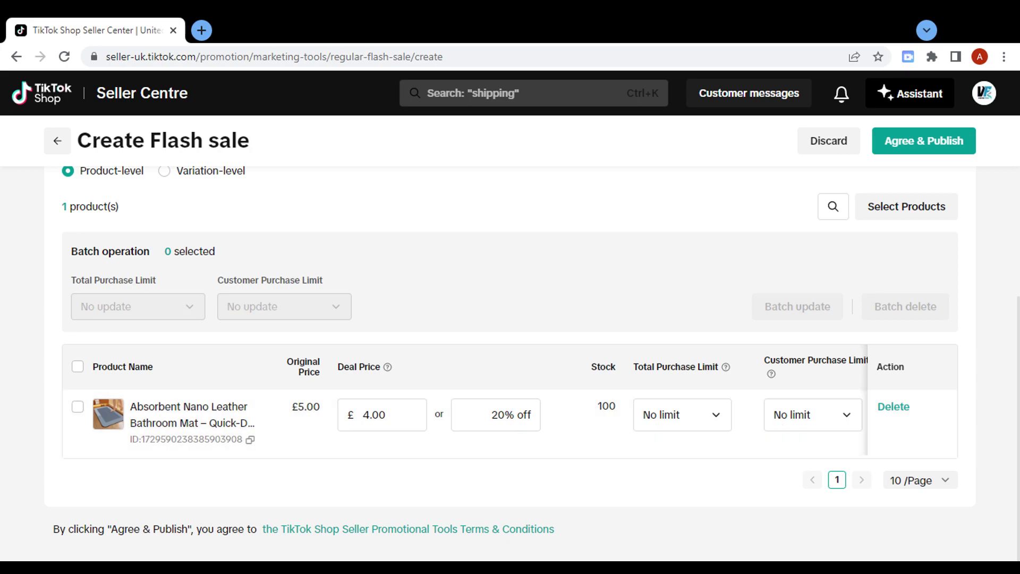
pyautogui.click(895, 407)
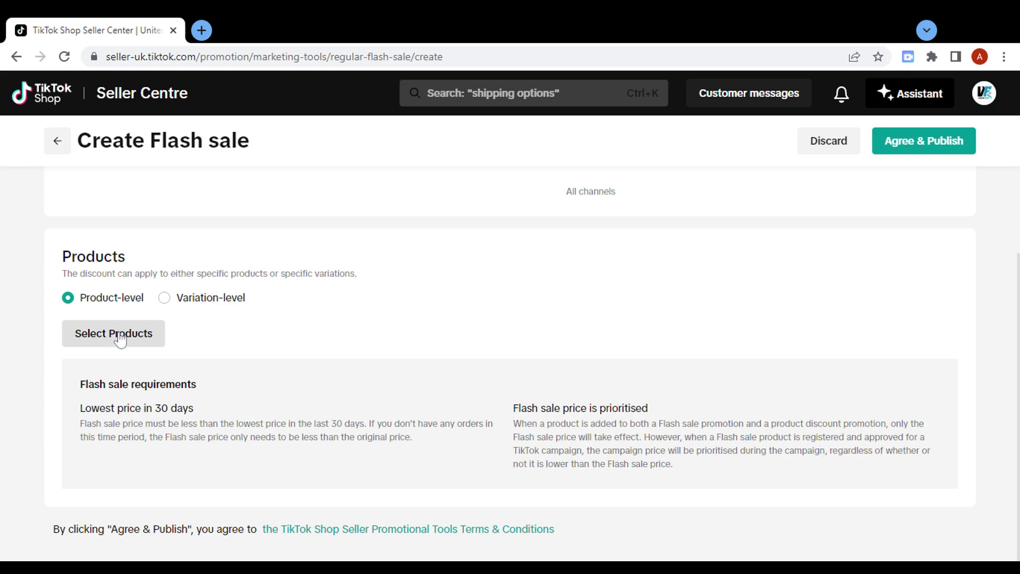
# Step: Add the Absorbent Nano Leather Bathroom Mat product to the flash sale again with a deal price of £4.00
pyautogui.click(148, 336)
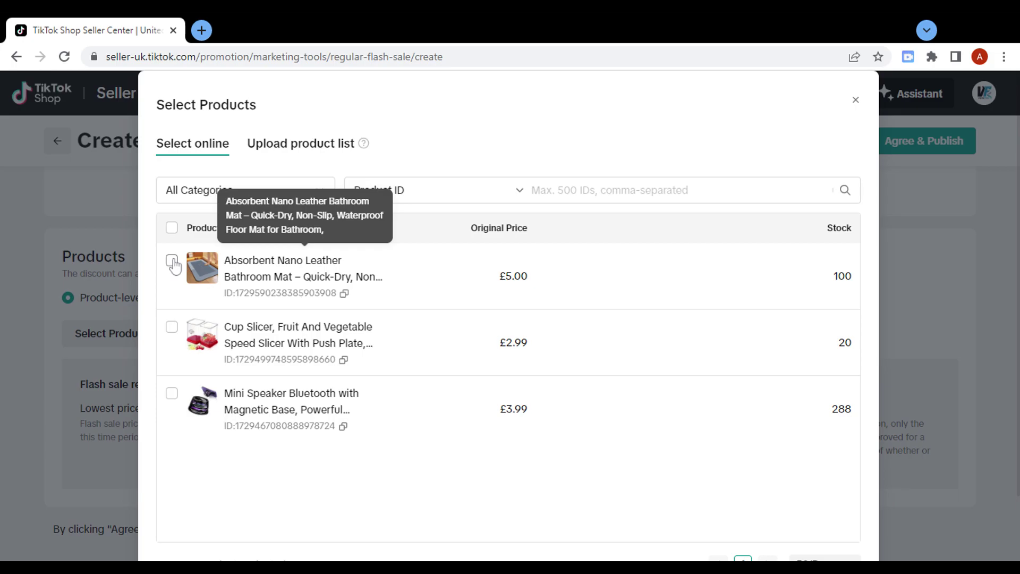
pyautogui.click(172, 262)
pyautogui.scroll(-2, 959, 396)
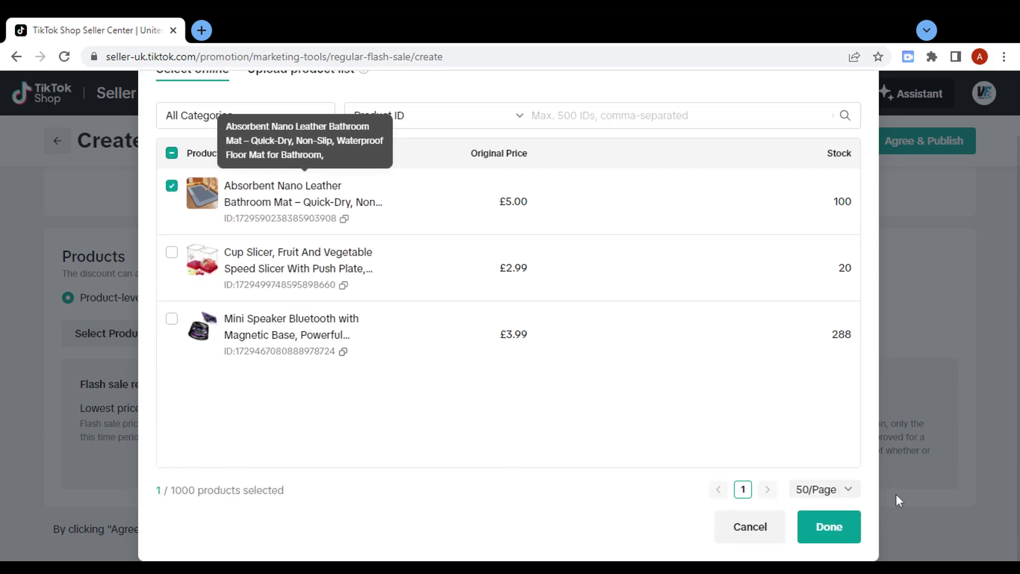
pyautogui.click(817, 530)
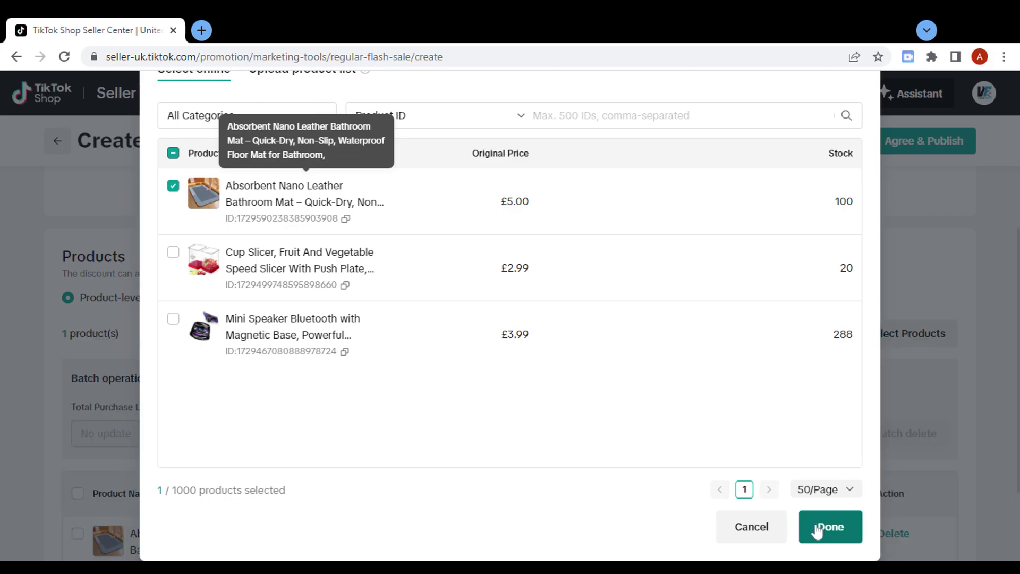
pyautogui.scroll(-2, 657, 406)
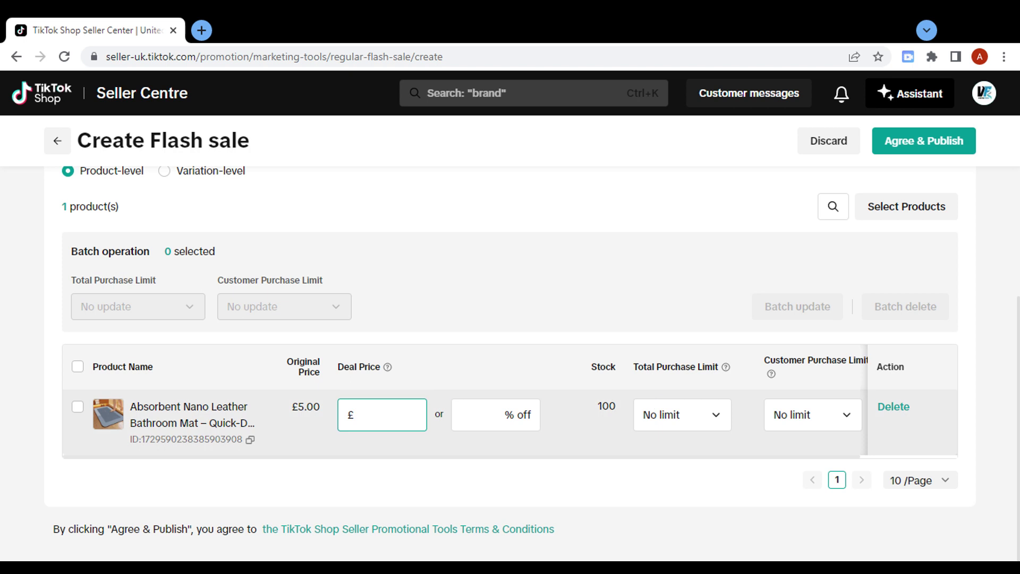
pyautogui.write('4')
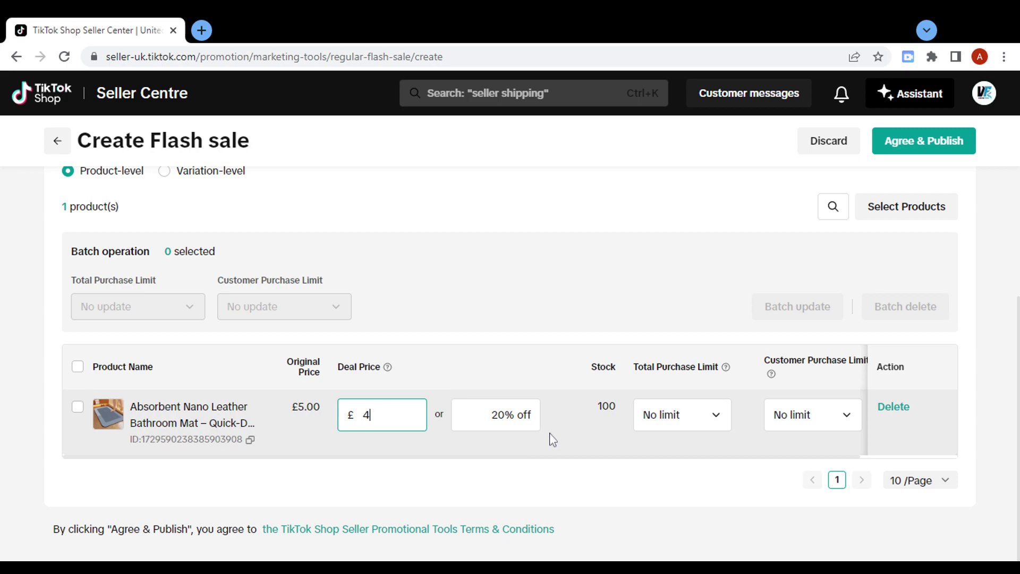
pyautogui.click(582, 435)
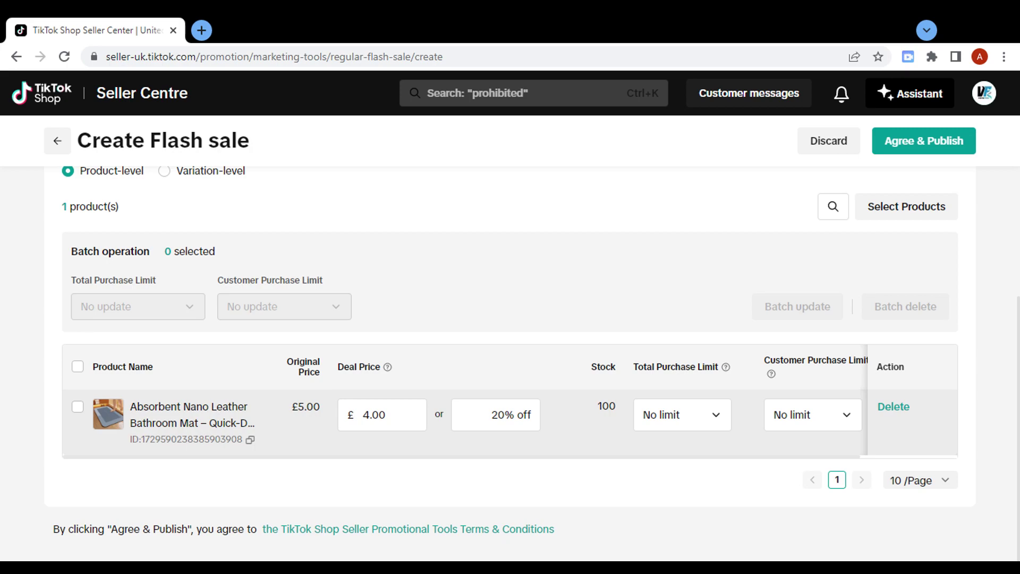
# Step: Check the available options for the bathroom mat's total purchase limit and customer purchase limit
pyautogui.click(717, 424)
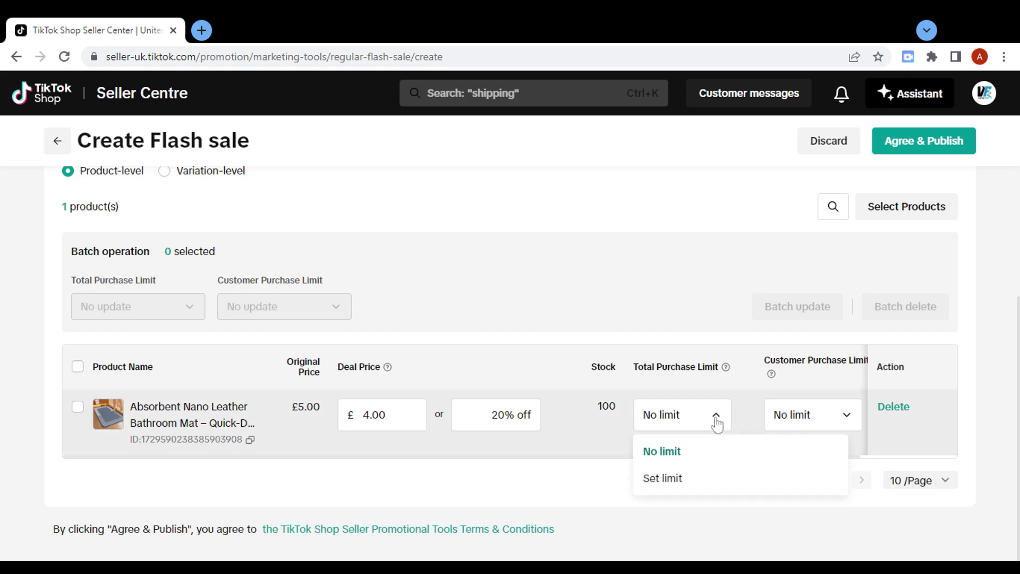
pyautogui.click(717, 424)
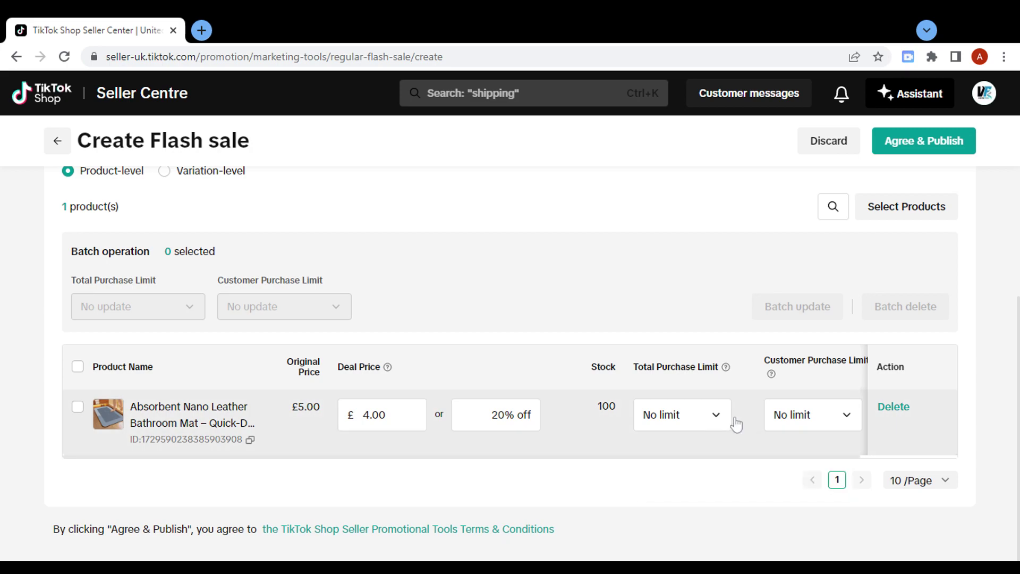
pyautogui.click(797, 423)
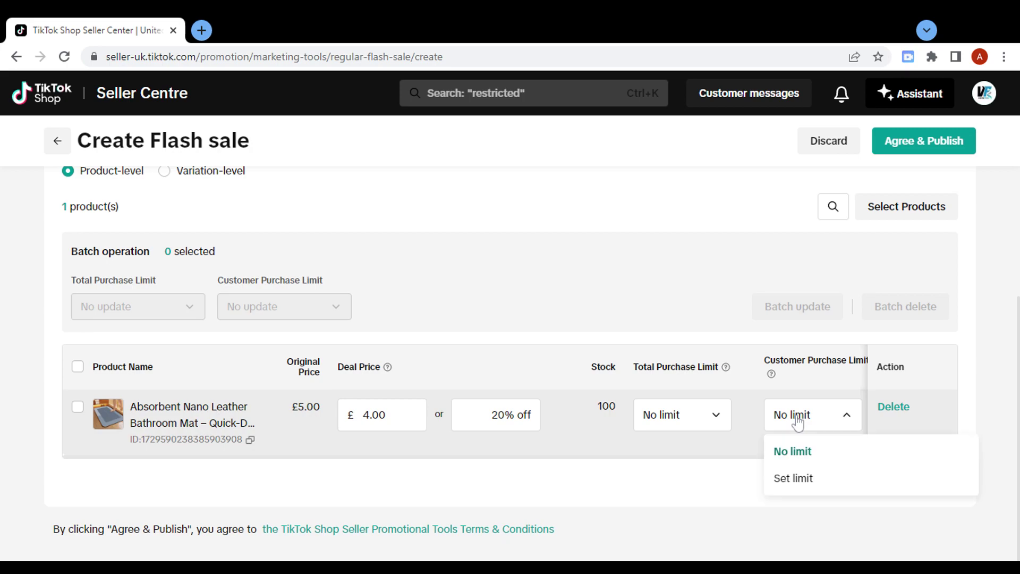
pyautogui.click(672, 447)
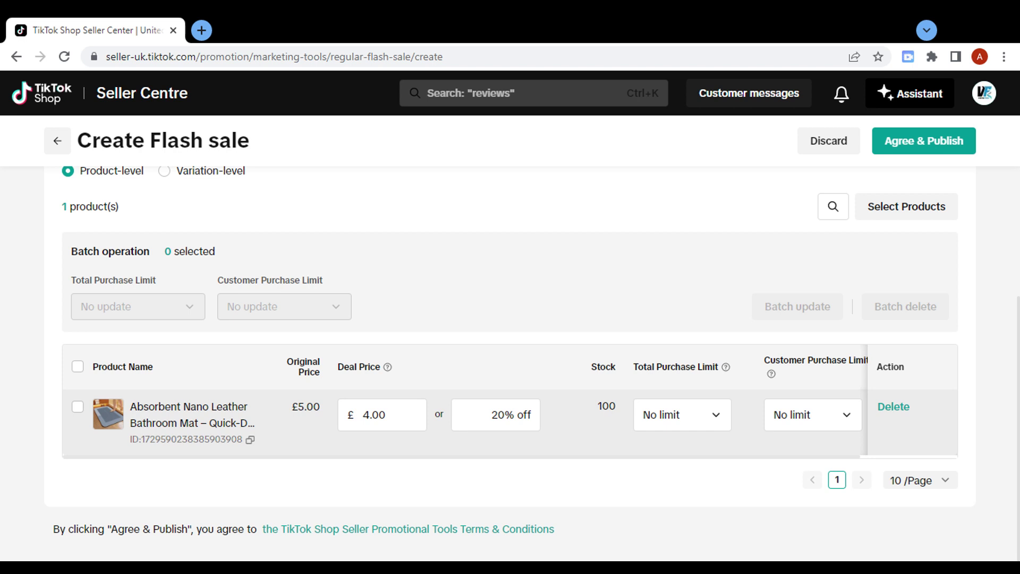
# Step: Try deal prices of £3.00 and £2.00 for the bathroom mat
pyautogui.click(370, 423)
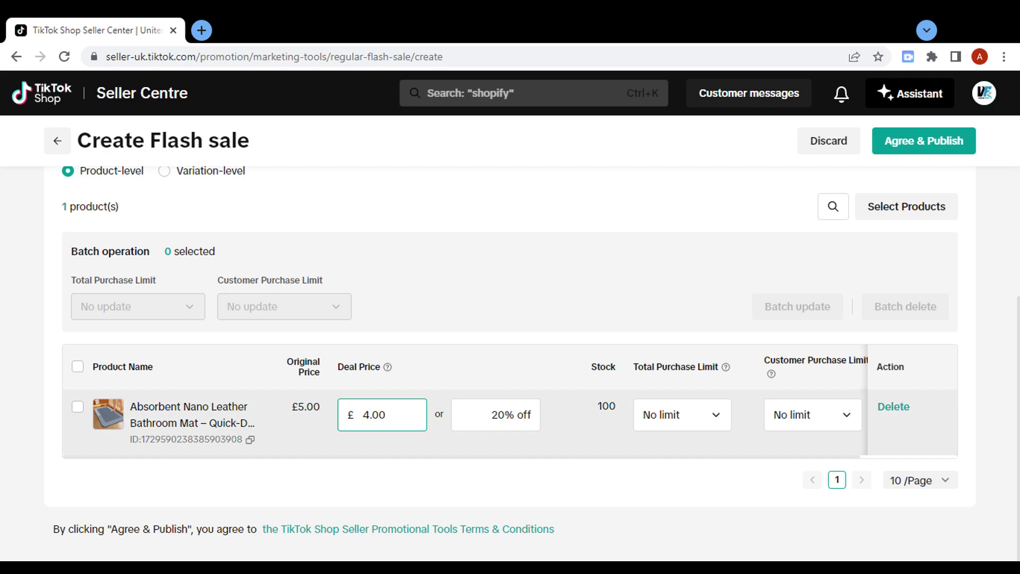
pyautogui.hotkey('ctrl', 'a')
pyautogui.write('3')
pyautogui.click(448, 449)
pyautogui.click(505, 424)
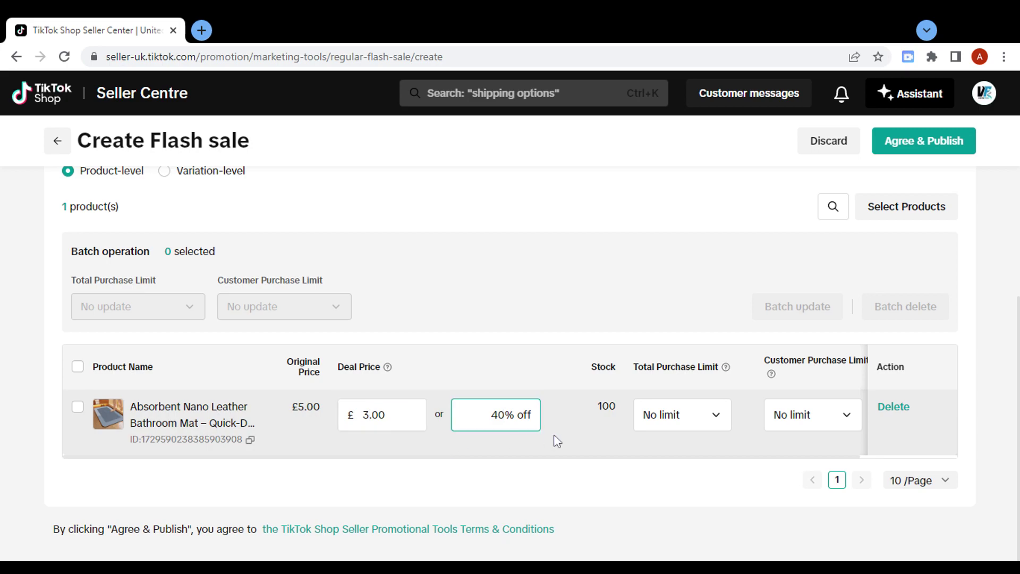
pyautogui.click(360, 420)
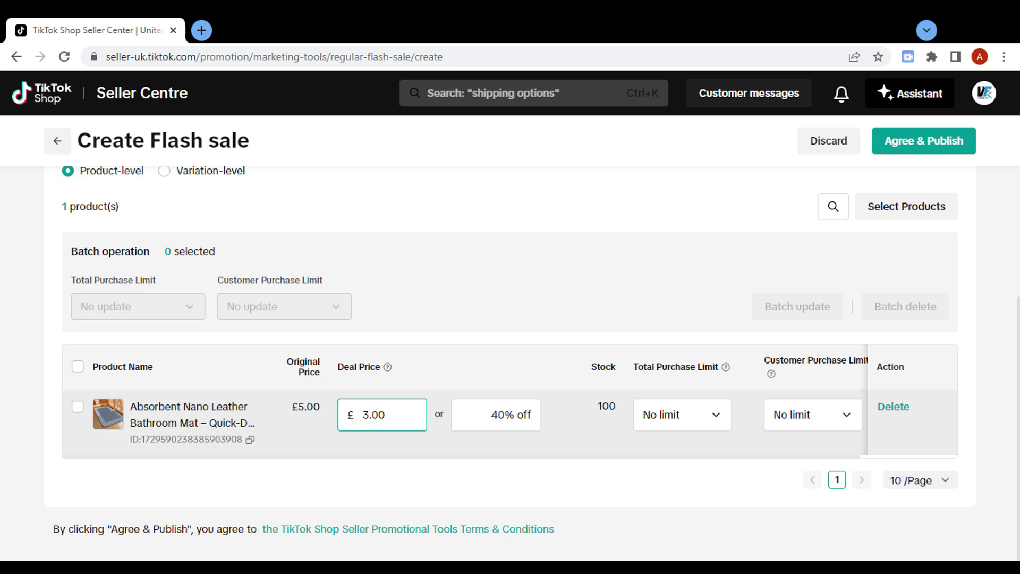
pyautogui.hotkey('ctrl', 'a')
pyautogui.write('2')
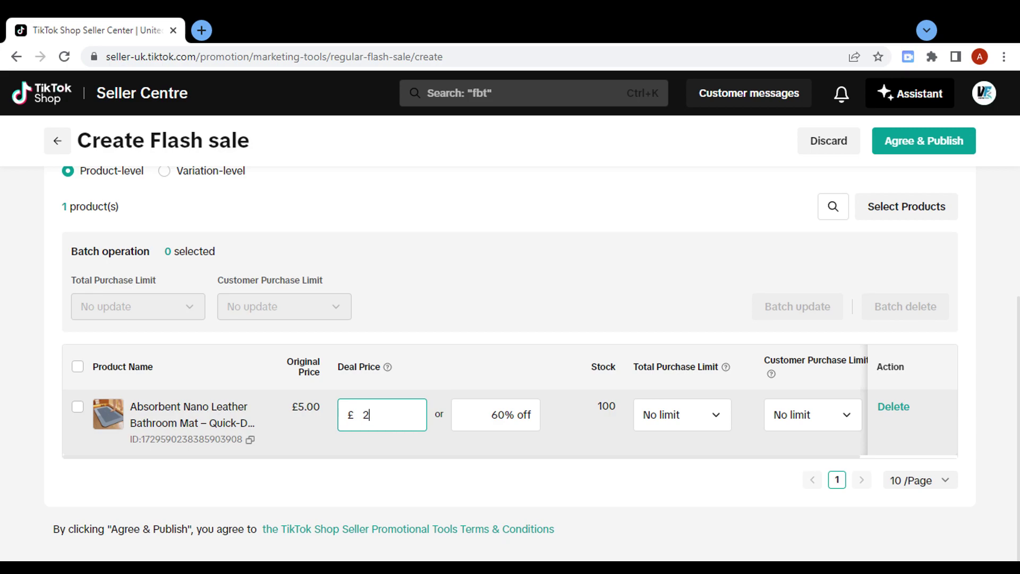
pyautogui.click(585, 435)
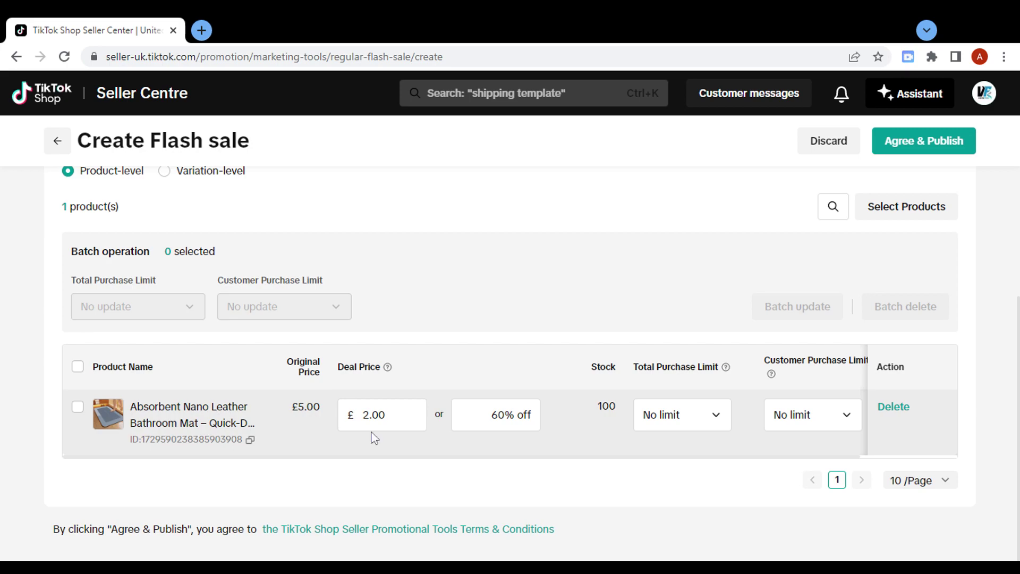
# Step: Set the bathroom mat's deal price to £4.00 and publish the flash sale, dismissing the creation notice
pyautogui.click(364, 415)
pyautogui.doubleClick(364, 415)
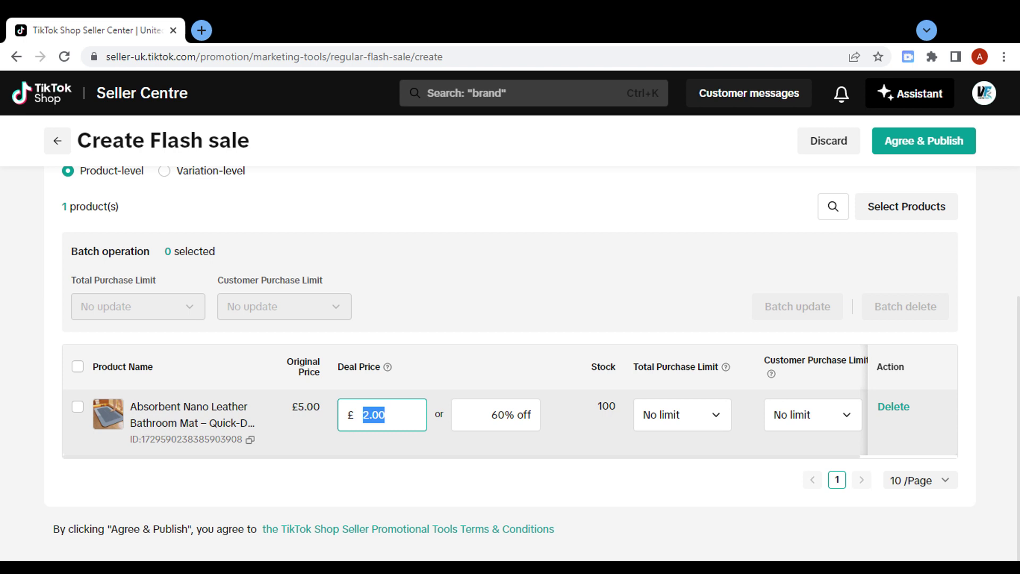
pyautogui.write('4')
pyautogui.click(609, 439)
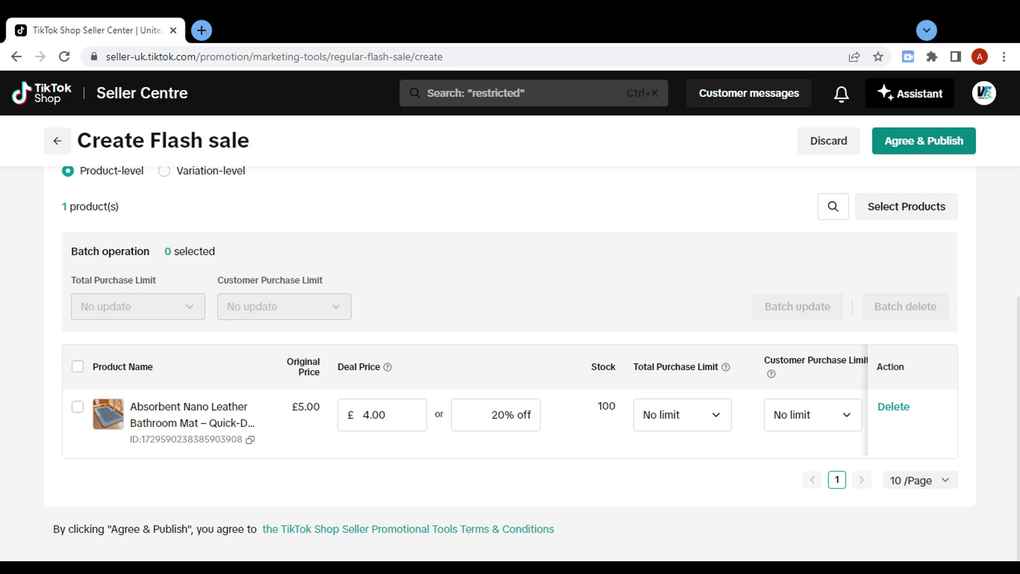
pyautogui.click(911, 145)
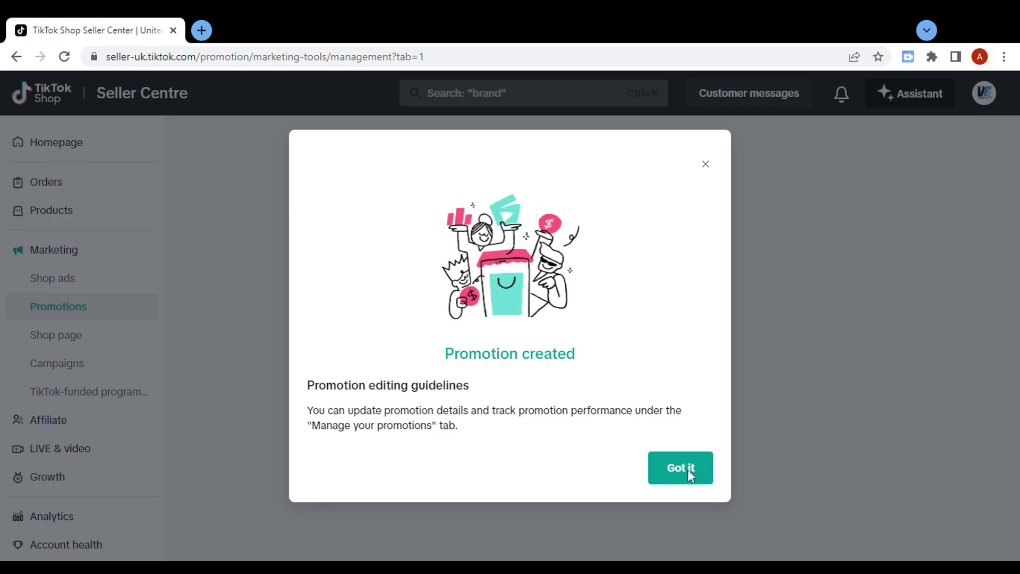
pyautogui.click(690, 473)
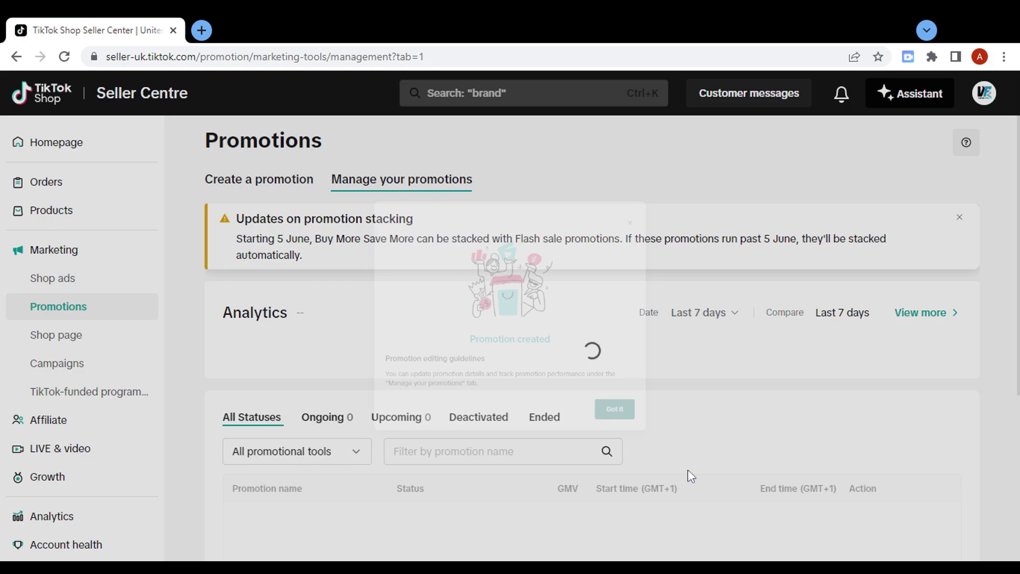